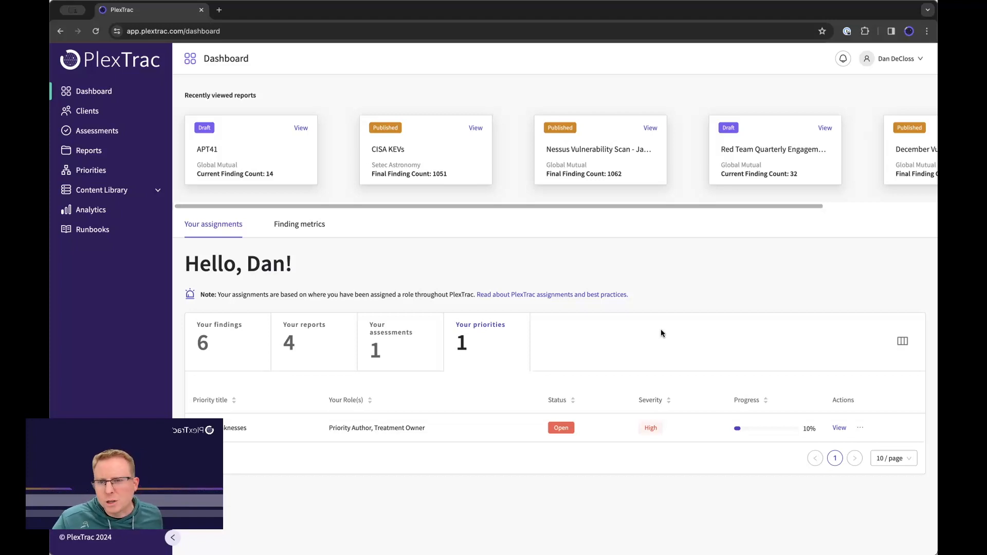
- Open the SNMP Weaknesses priority and examine its description, recommendation, treatment plan and score details
click(85, 171)
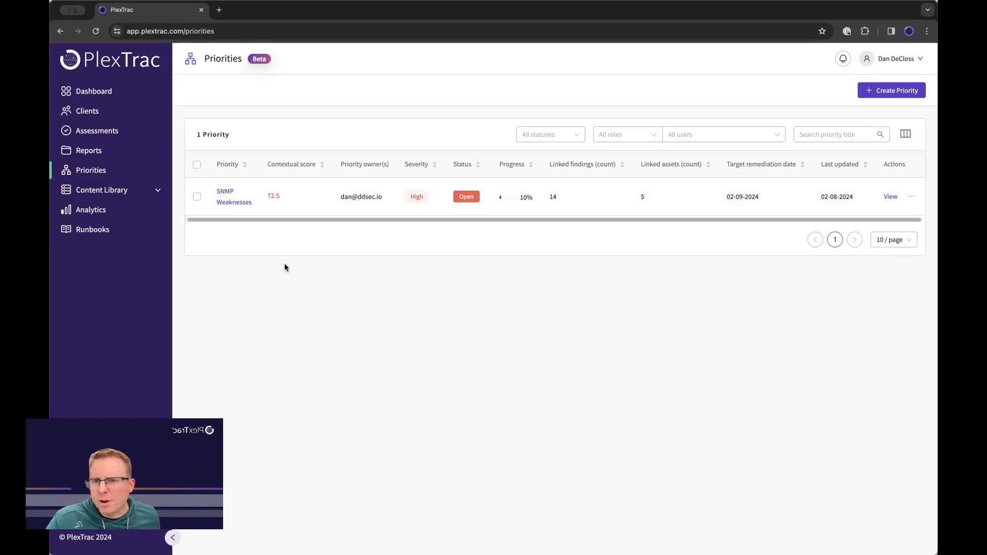
click(227, 204)
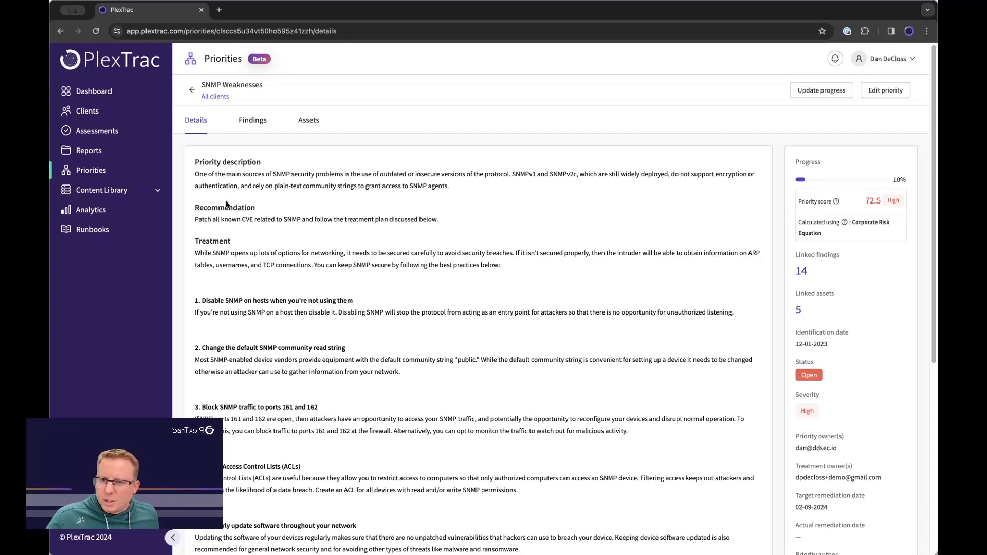
scroll(338, 217, down, 1)
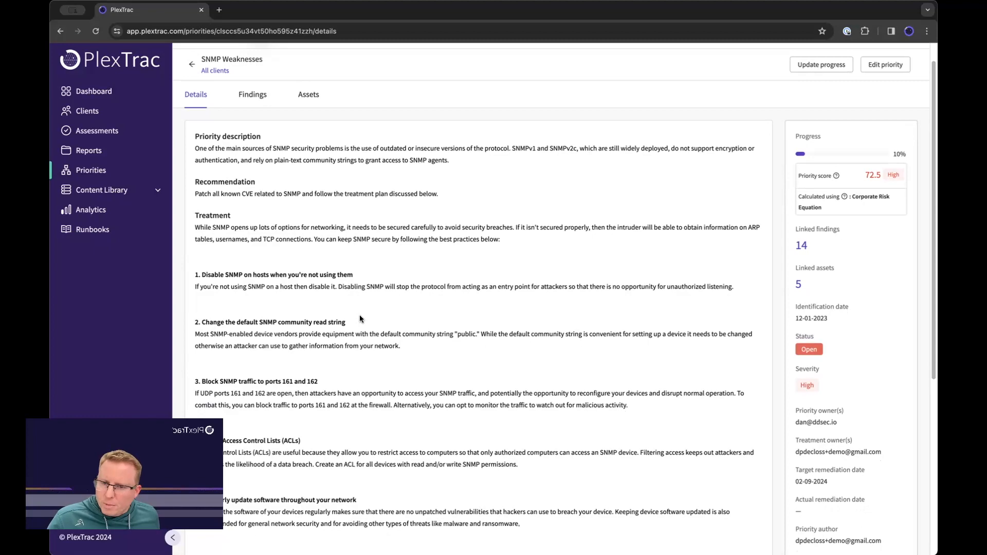
scroll(359, 318, down, 5)
scroll(360, 315, up, 3)
scroll(360, 317, up, 5)
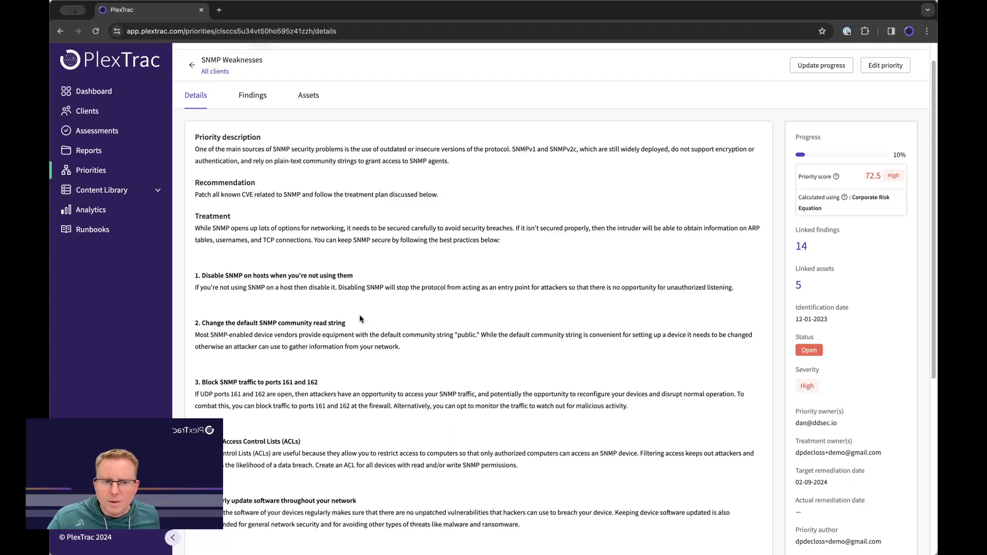
scroll(450, 307, up, 1)
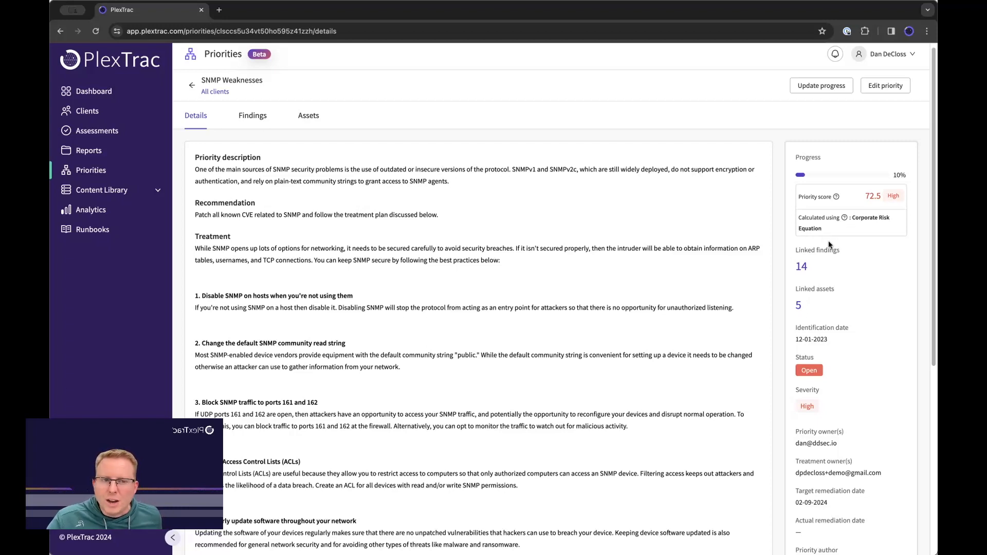
mouse_move(844, 216)
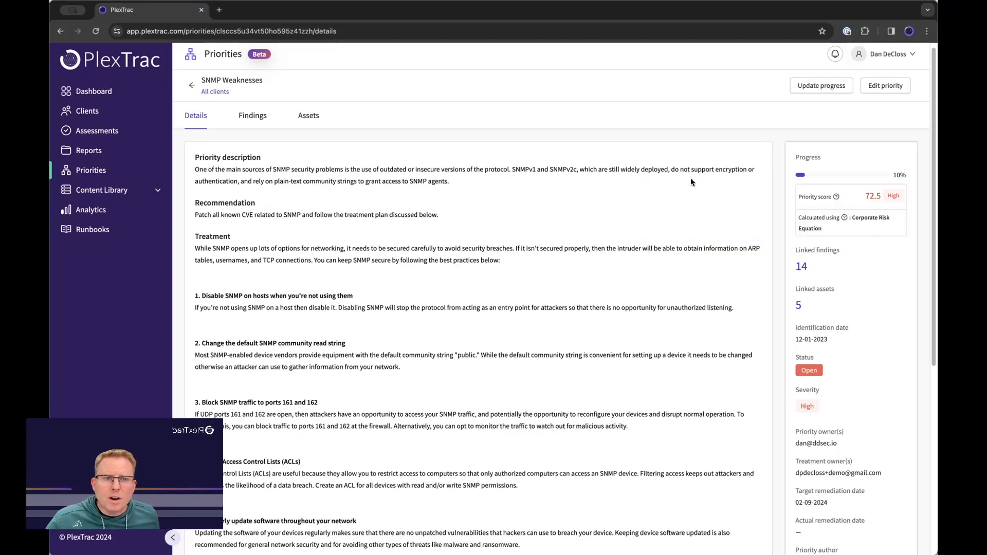
- Update the progress of the SNMP Weaknesses priority
click(819, 86)
click(389, 150)
click(673, 192)
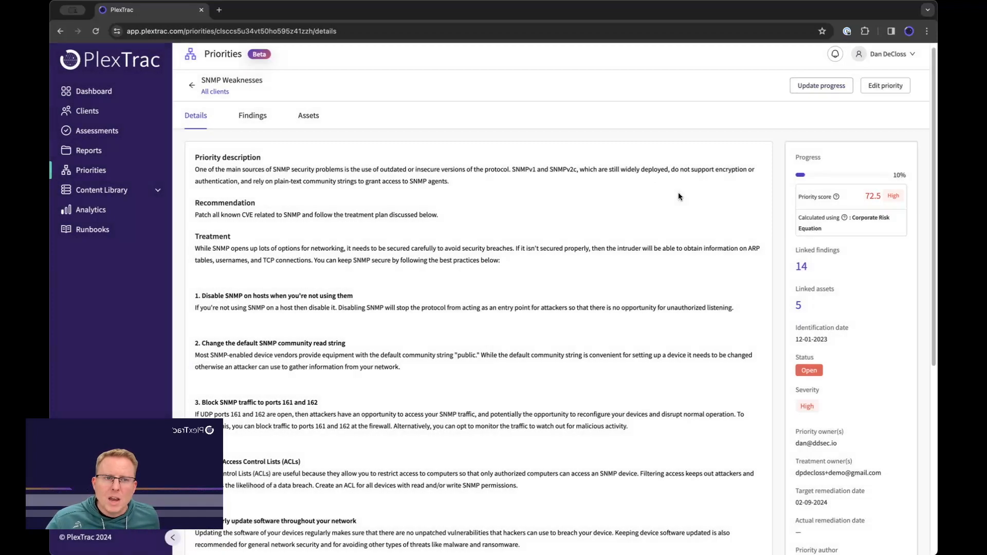
- Review the priority's linked findings, the status tracker of the 2017-6740 Cisco finding, and the linked assets
click(260, 121)
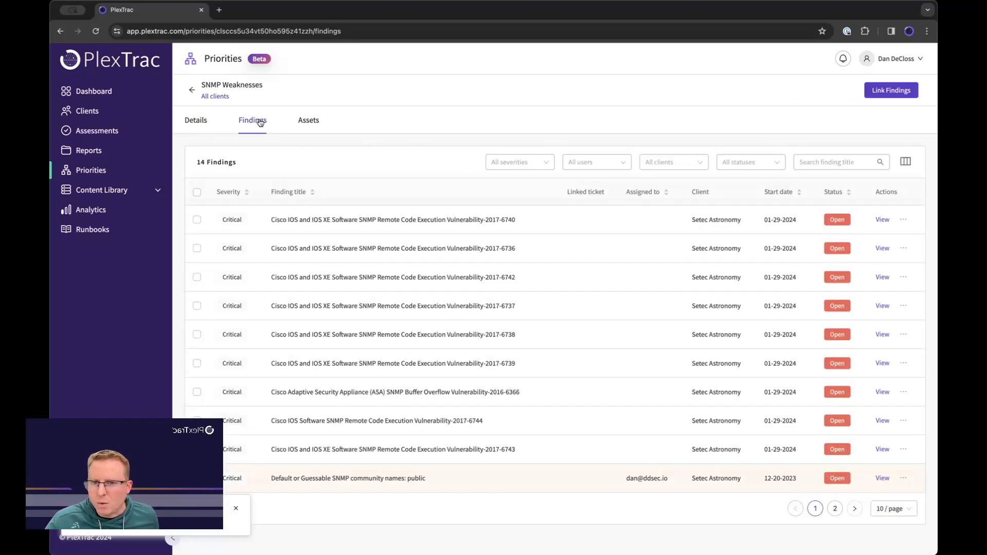
click(837, 220)
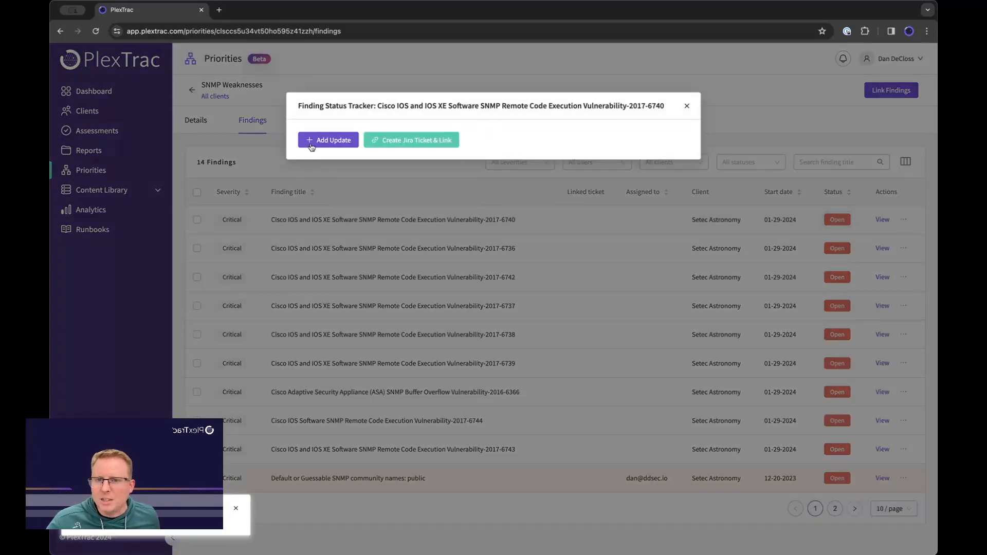
click(686, 106)
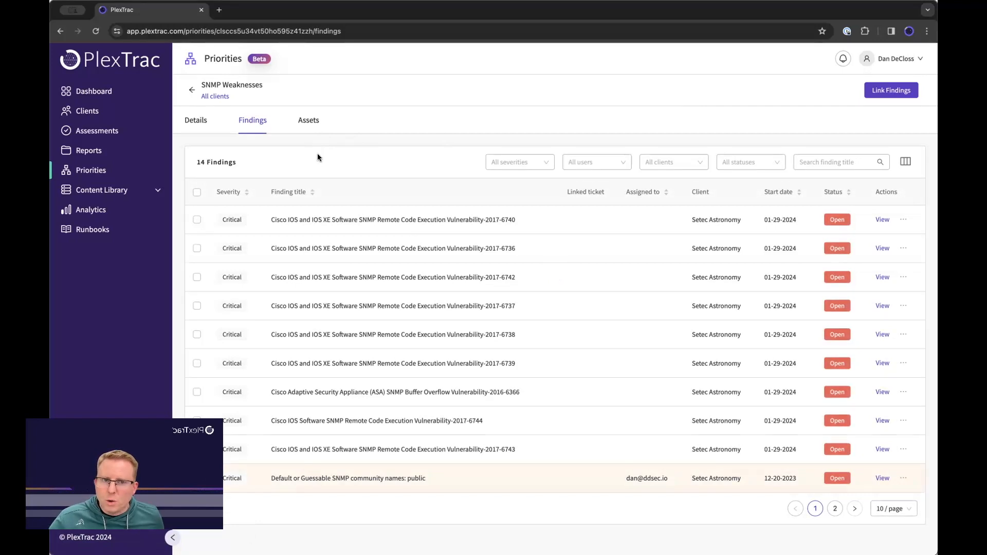
click(308, 123)
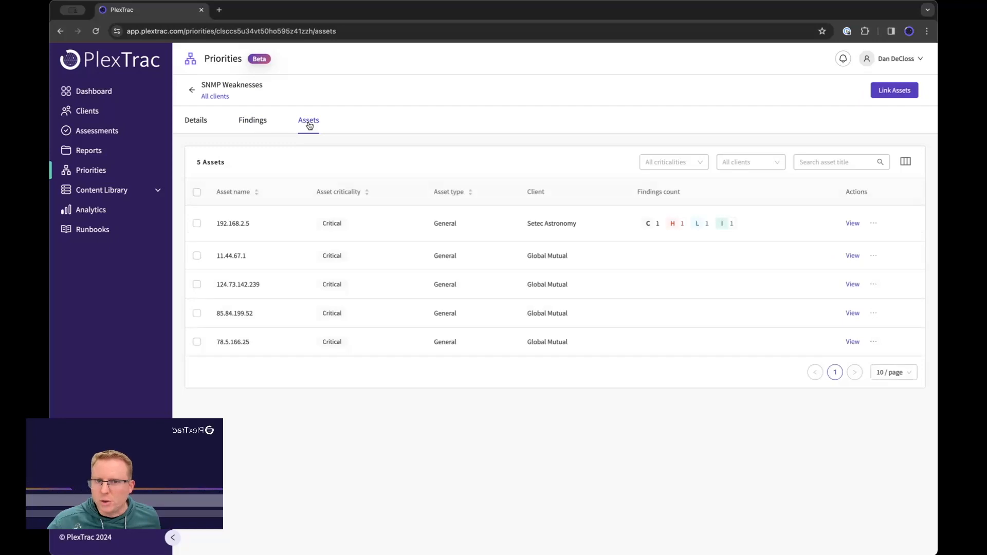
- Leave this priority and start a new one named "SSL Certificate" with Medium severity
click(190, 93)
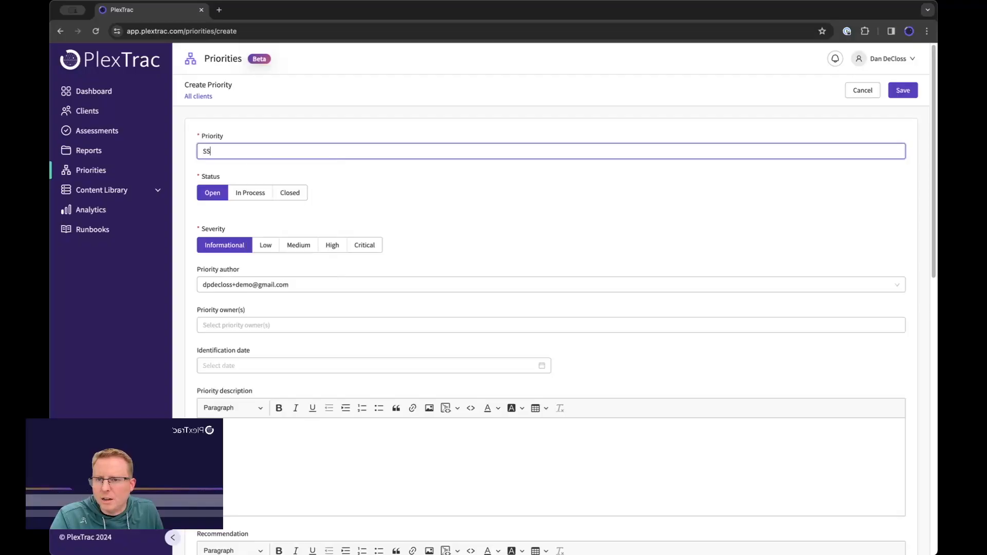
text(L)
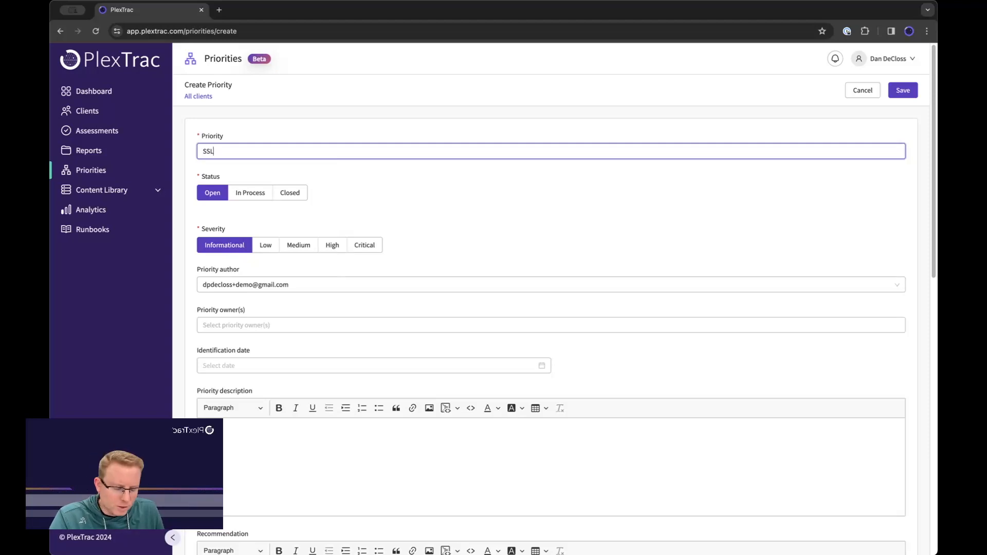
text( C)
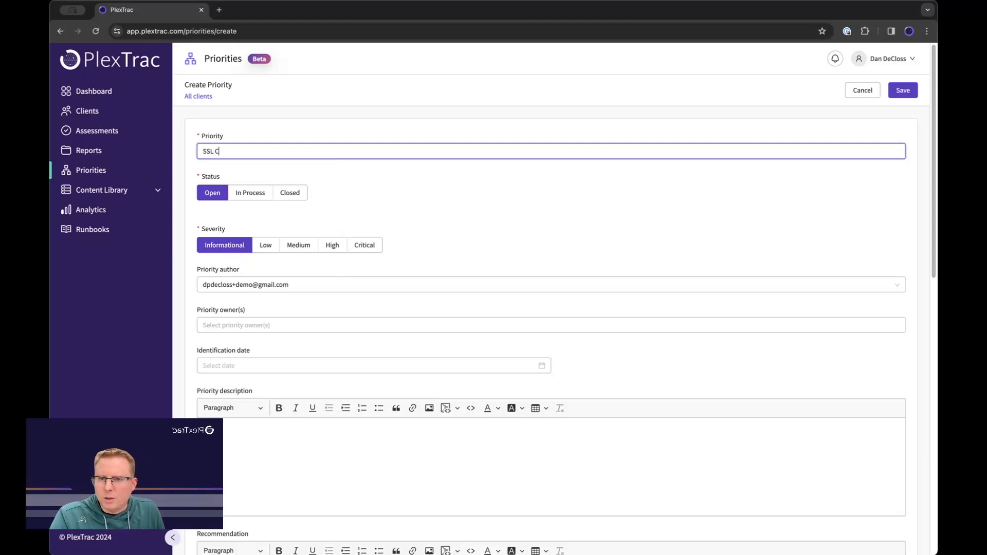
text(ertificate)
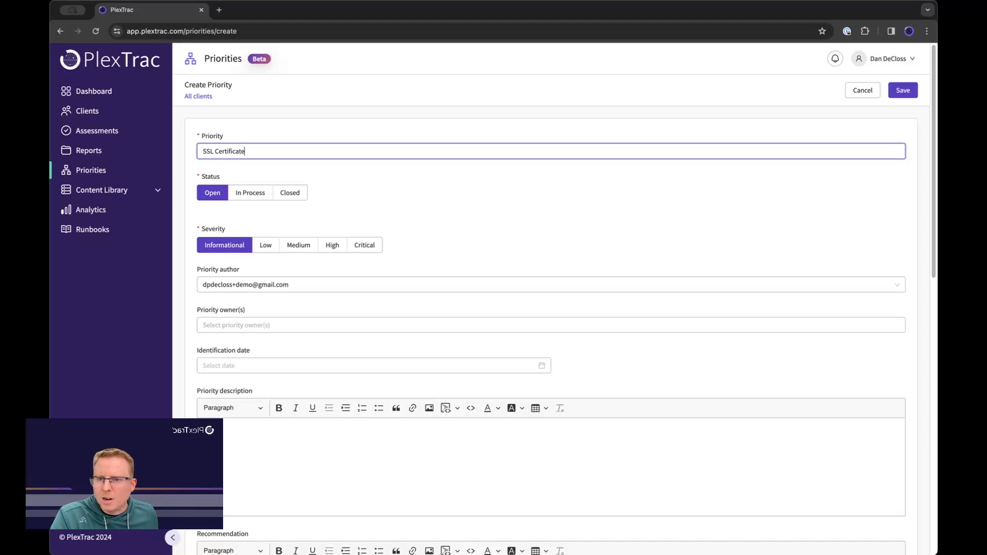
click(301, 246)
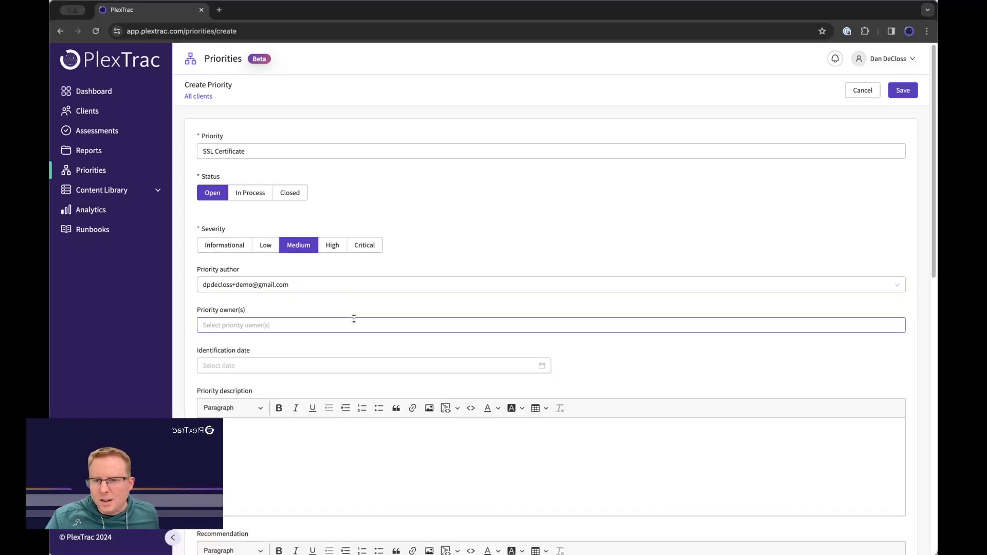
- Enter the priority description "SSL Issues represent significant risk." and save the new priority
scroll(354, 319, down, 3)
scroll(310, 251, down, 3)
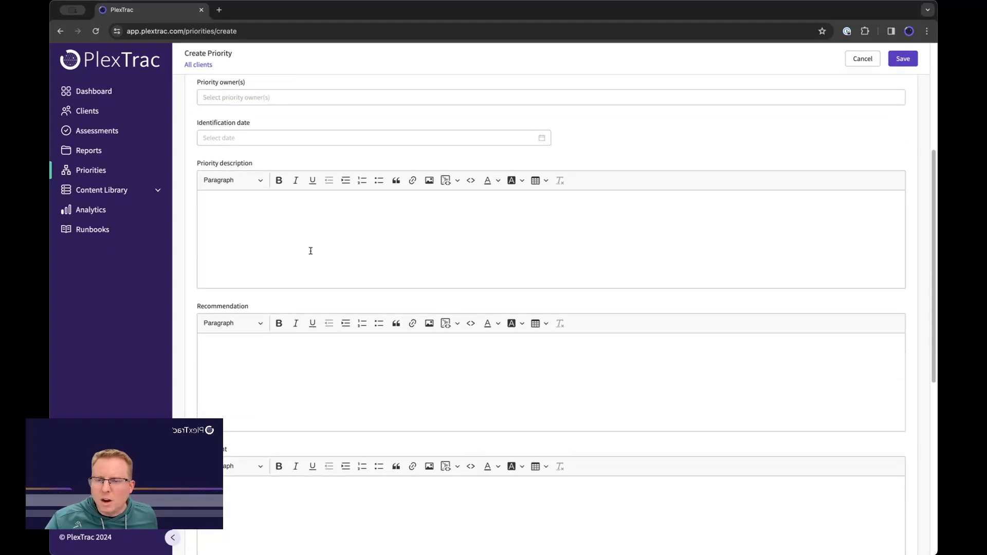
click(310, 245)
text(SSL Issues represent significant risk.)
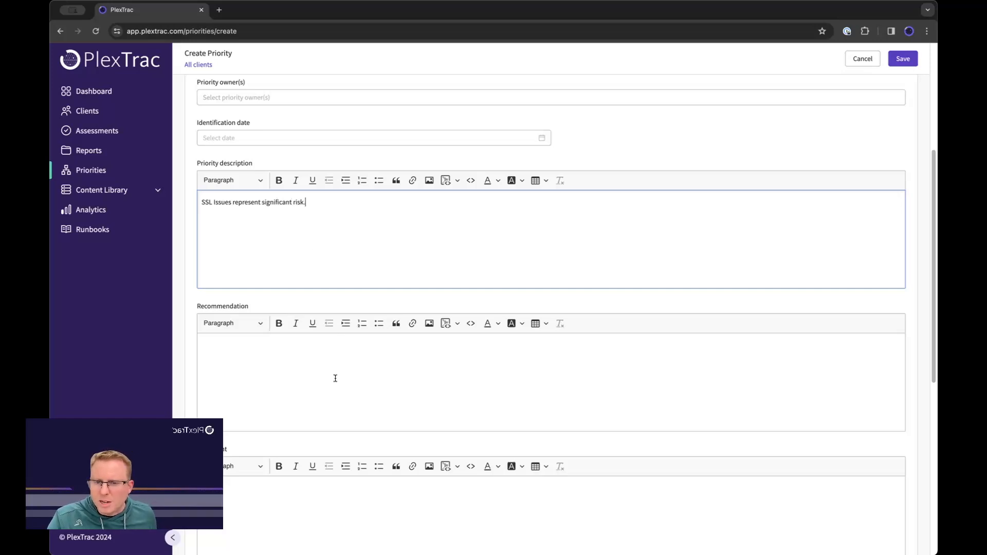
scroll(335, 377, down, 6)
scroll(335, 381, down, 1)
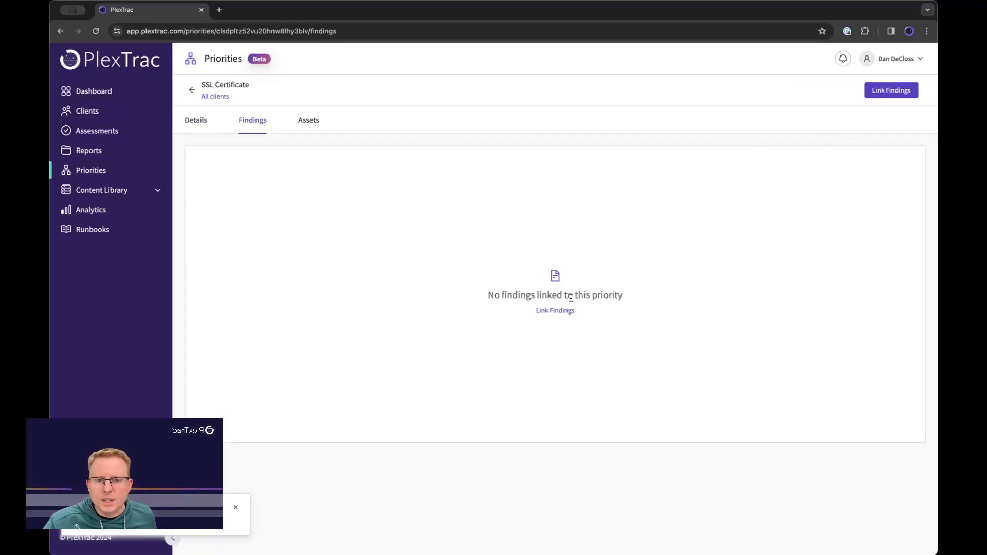
- Link all listed findings matching "ssl" and all their affected assets to the SSL Certificate priority
click(561, 311)
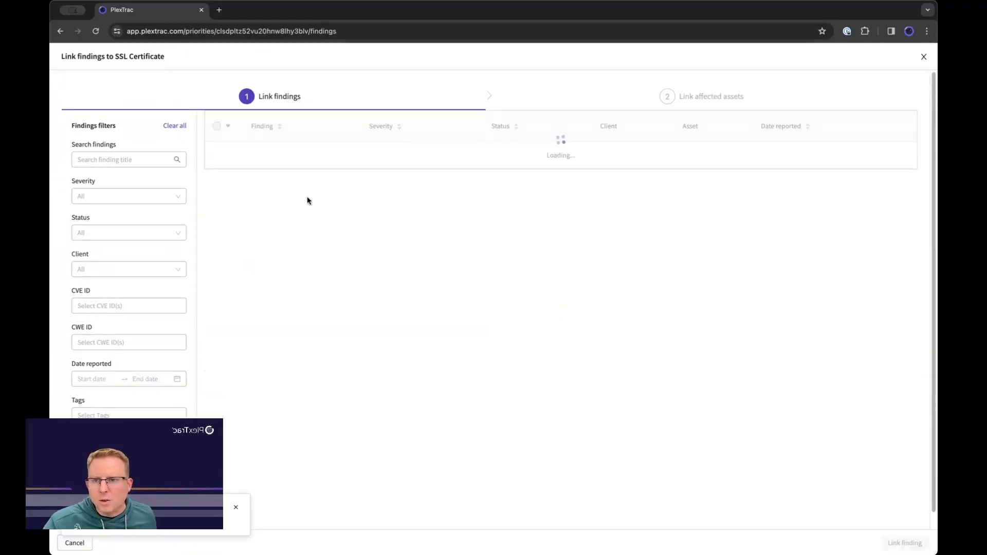
click(129, 159)
text(ssl)
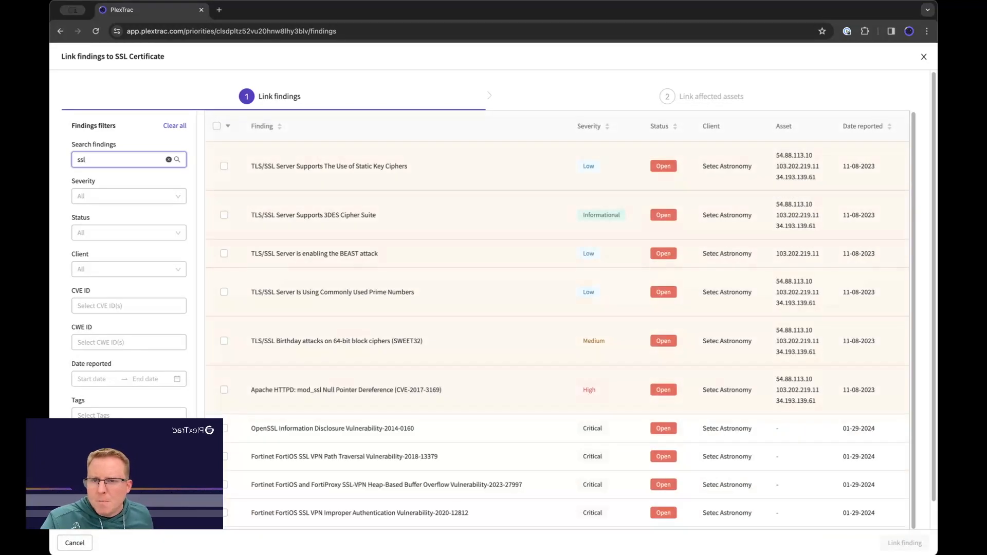
click(217, 126)
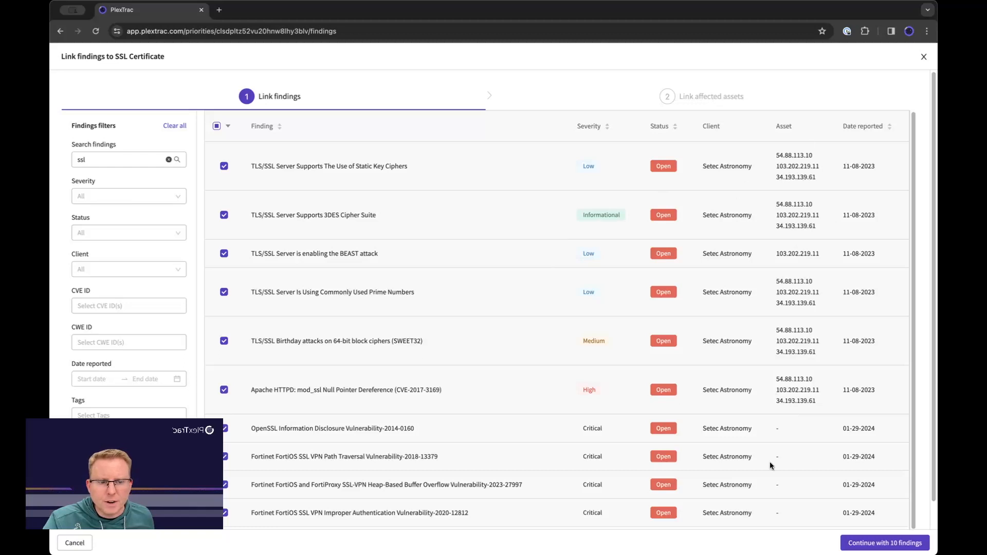
click(874, 543)
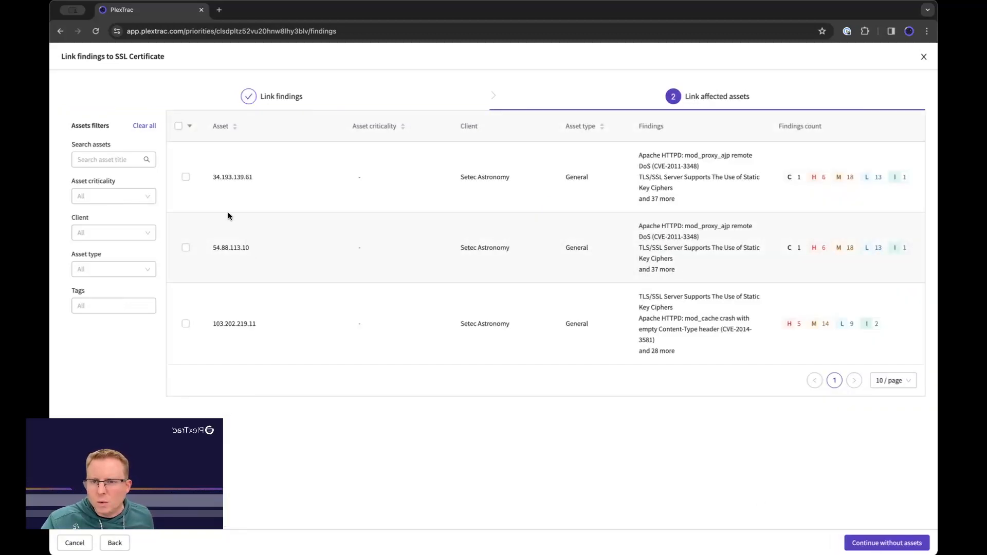
click(179, 127)
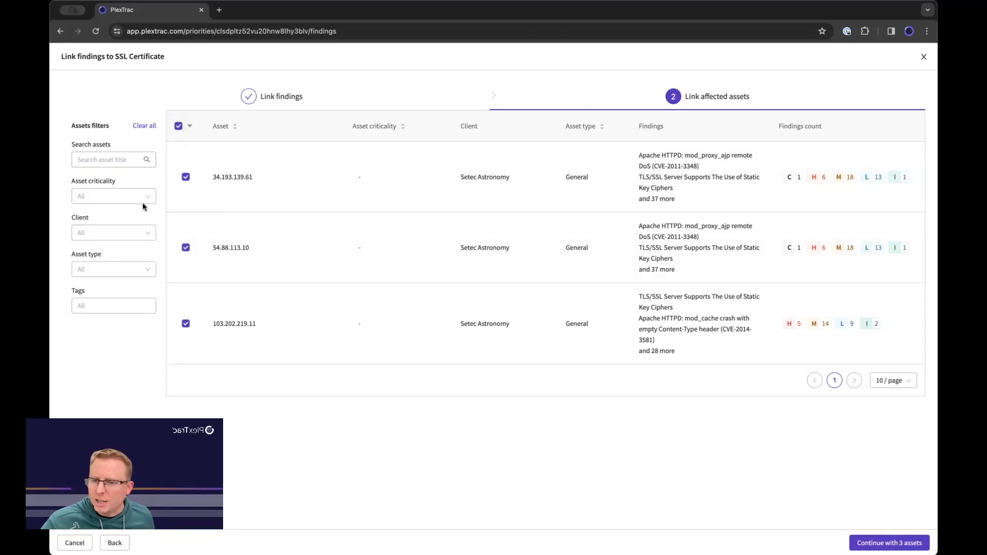
click(874, 541)
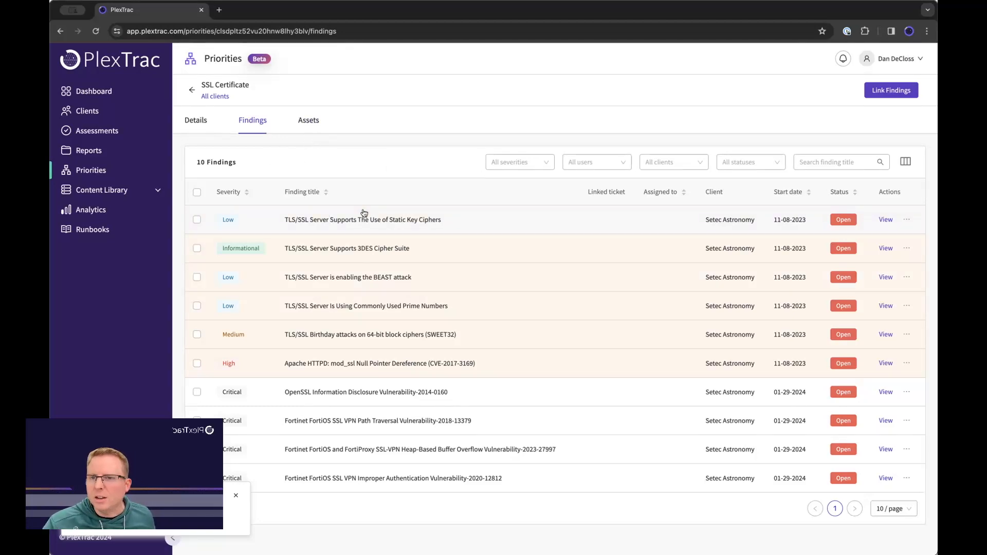
- Review the SSL Certificate priority's details and how its score is calculated, and return to the priorities list
click(196, 122)
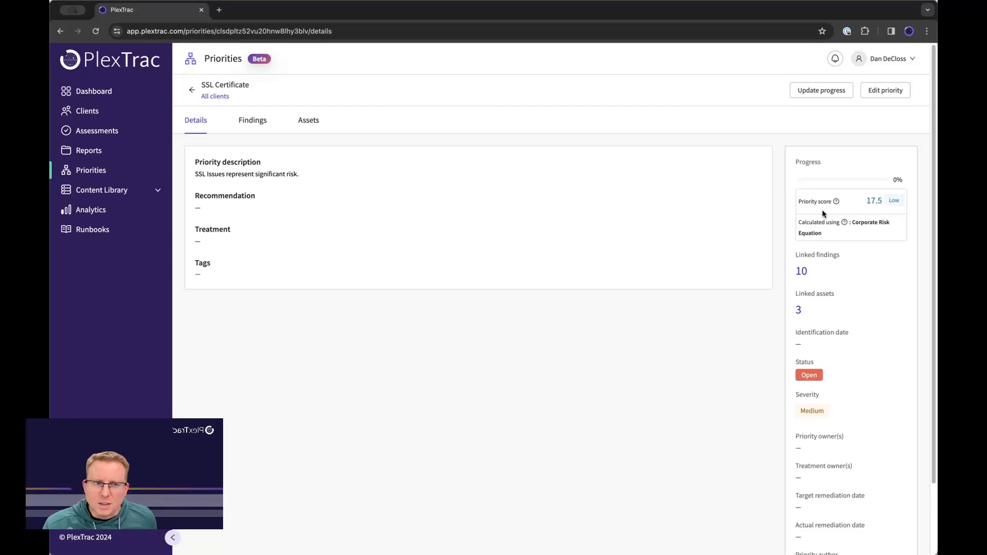
mouse_move(845, 223)
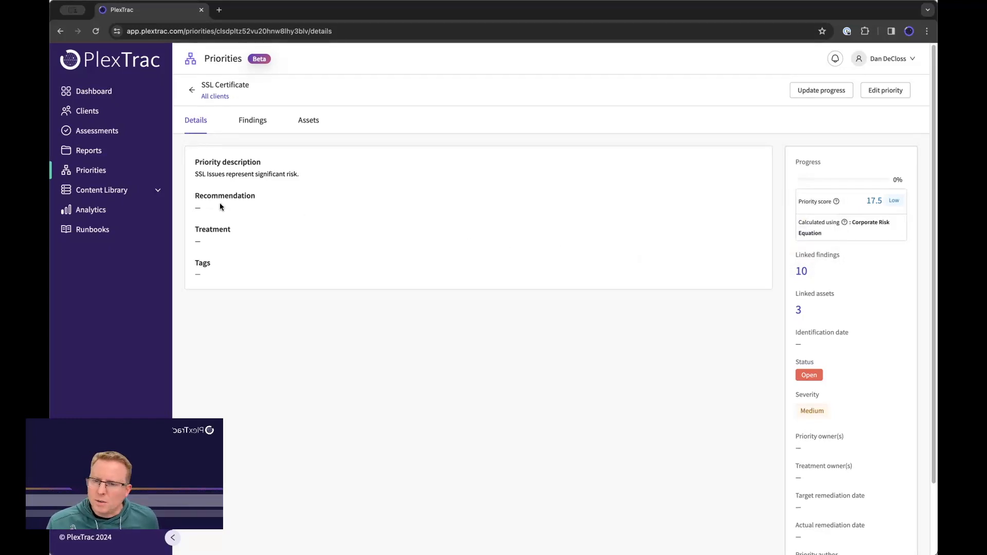
click(192, 90)
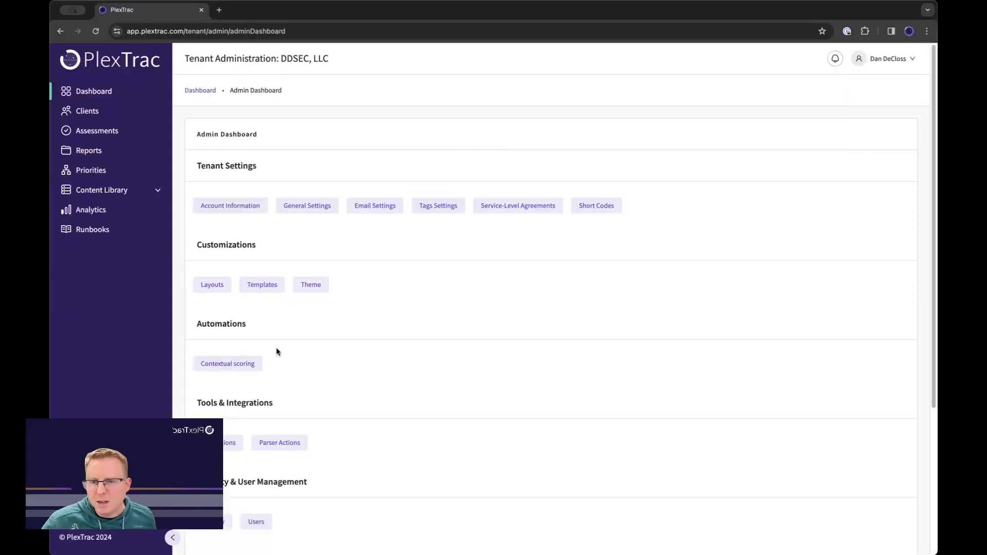
- Open the Corporate Risk Equation from the contextual scoring settings for editing and proceed to its variables and equation
click(227, 368)
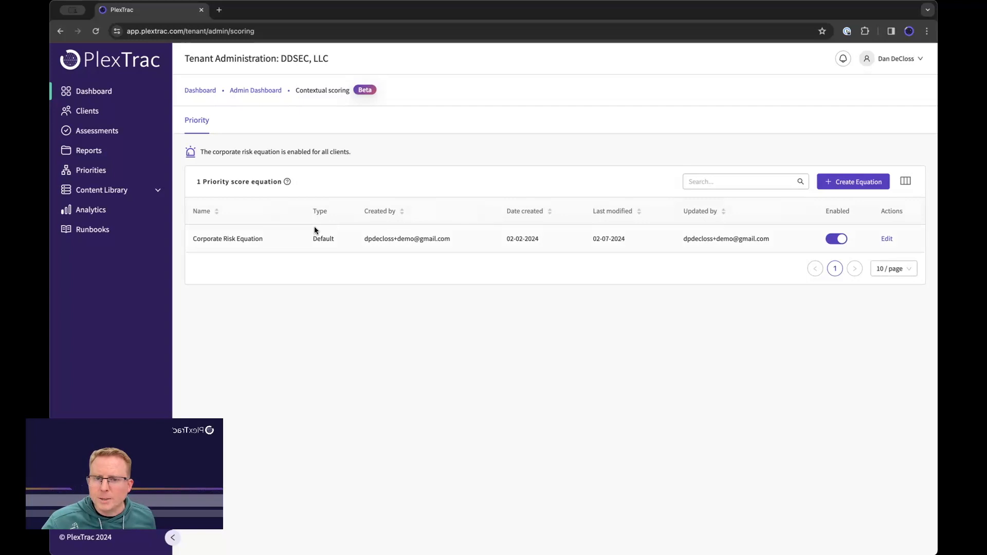
click(887, 239)
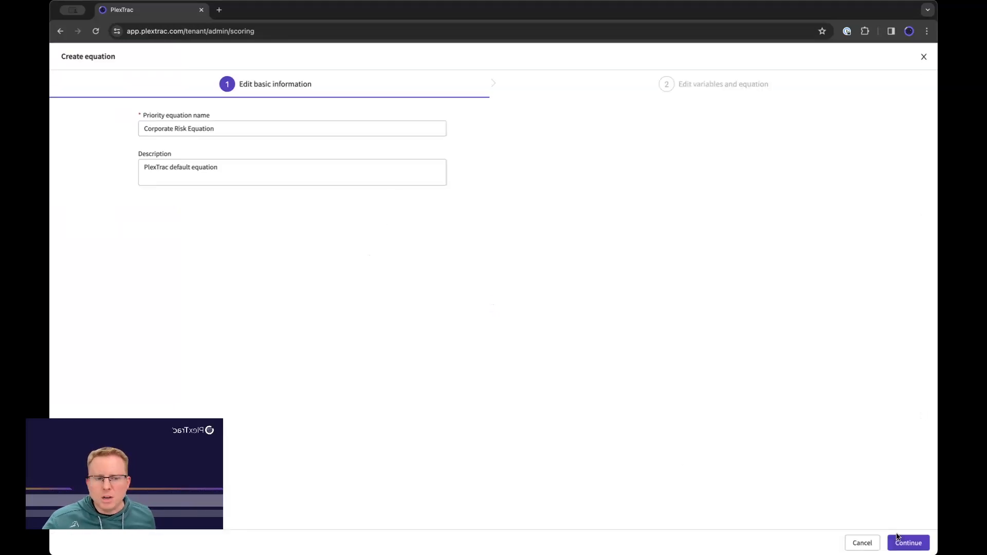
click(910, 543)
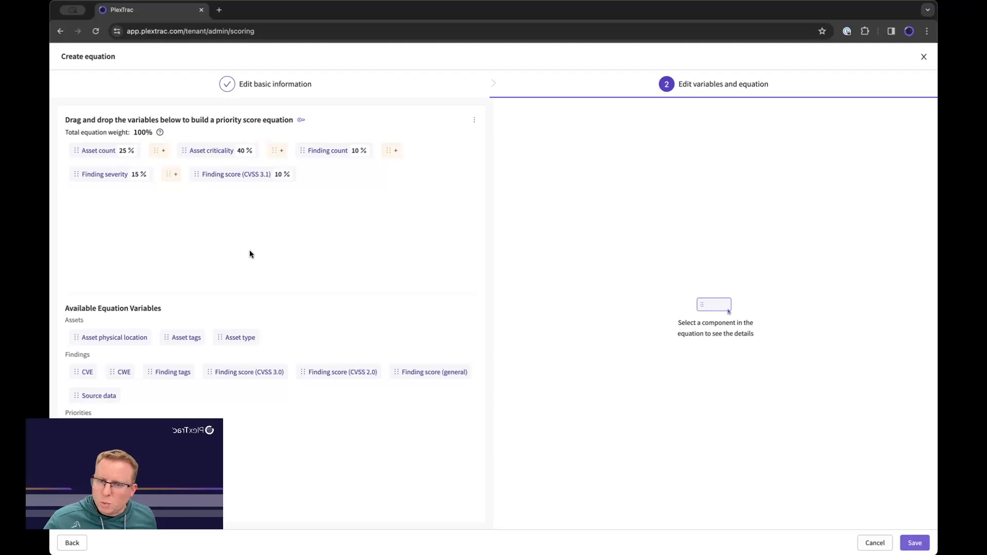
- Add a third, blank rule to the Asset count variable of the equation
click(91, 150)
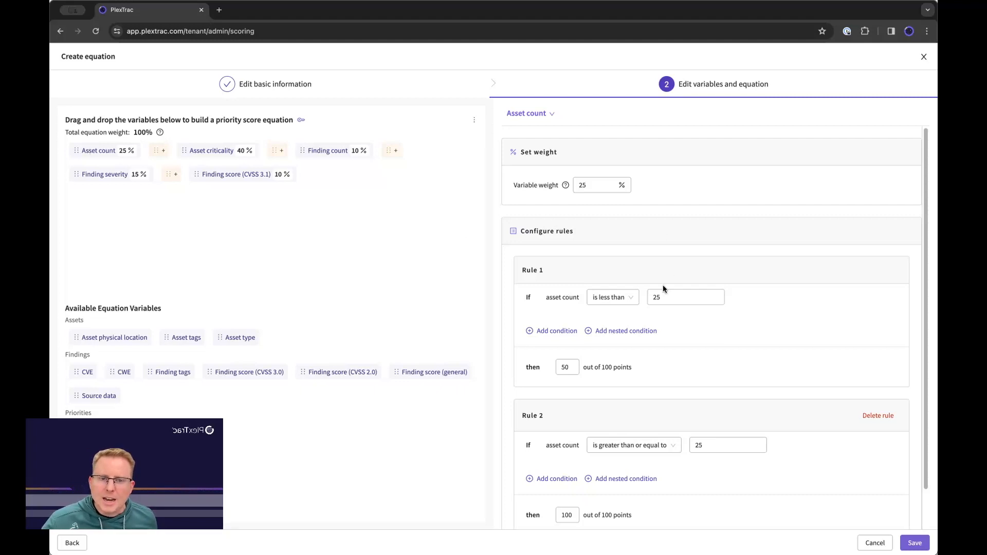
scroll(663, 289, down, 2)
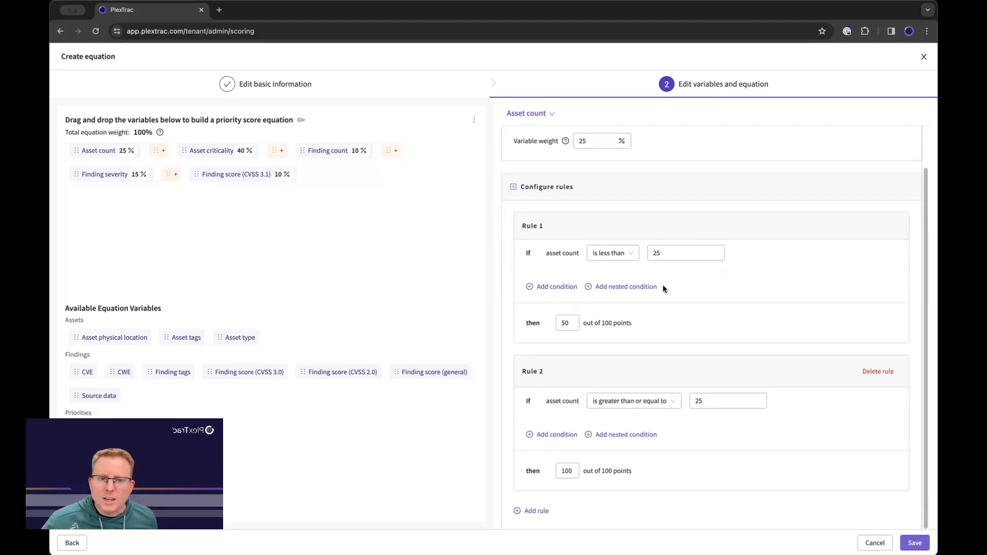
click(532, 511)
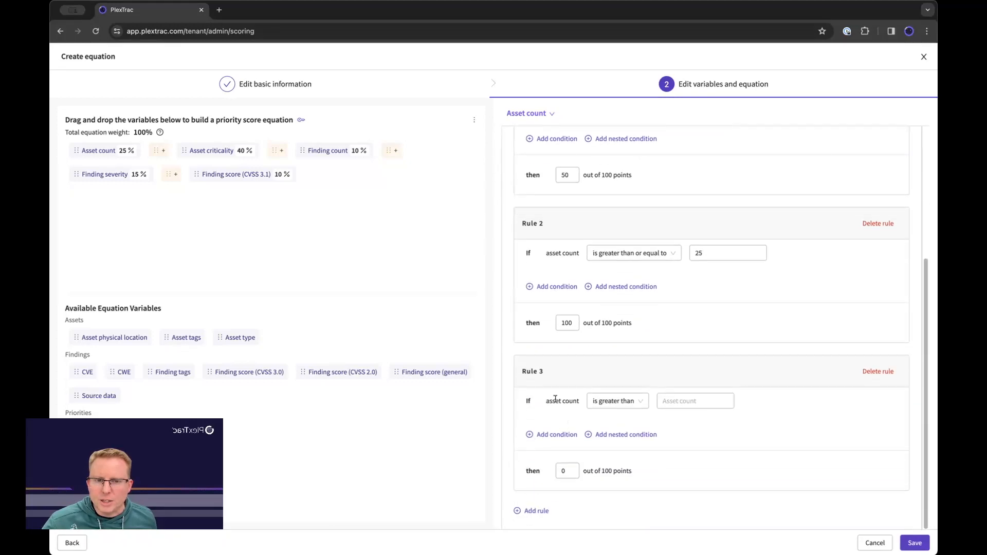
scroll(554, 249, up, 3)
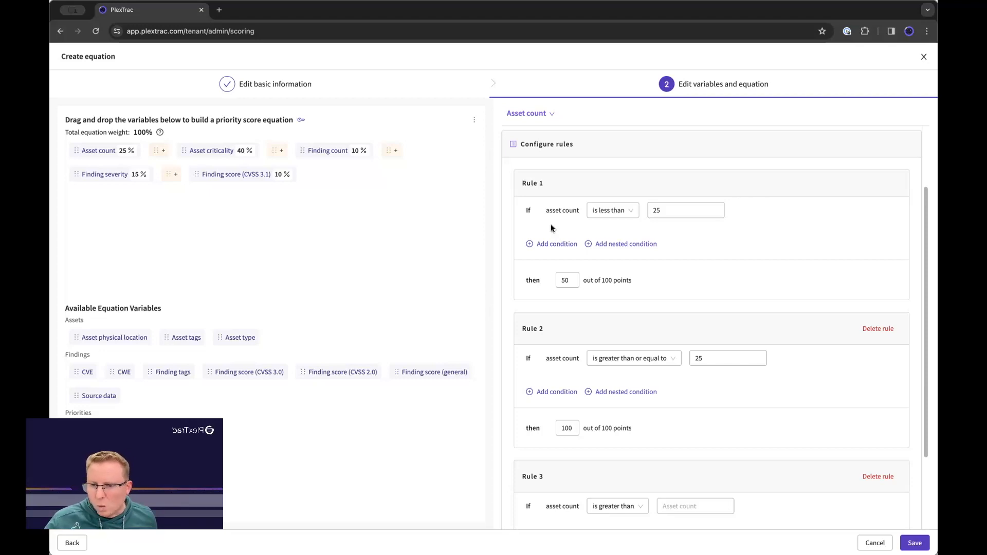
- Add the Asset tags variable to the end of the equation and set its weight to 20%
scroll(550, 224, up, 1)
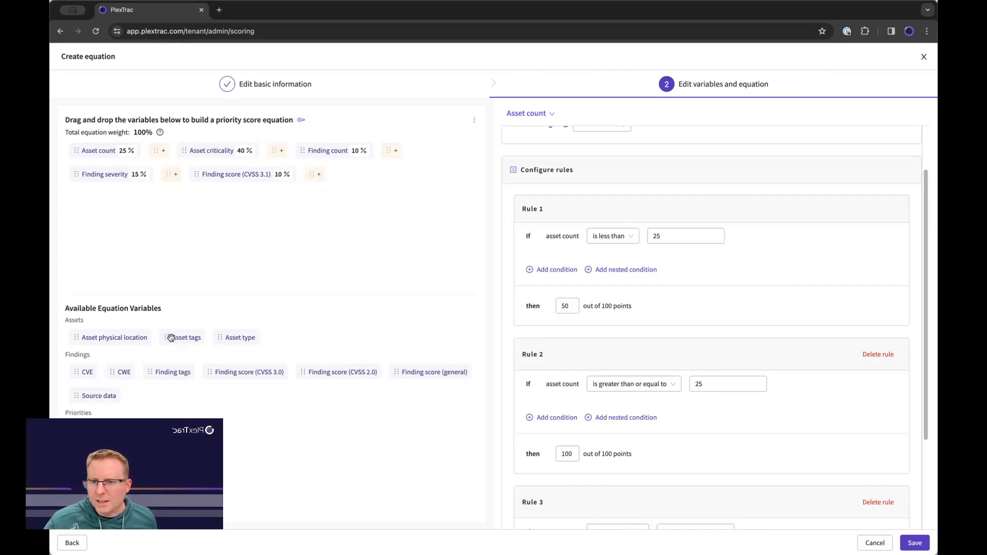
drag(177, 335, 362, 175)
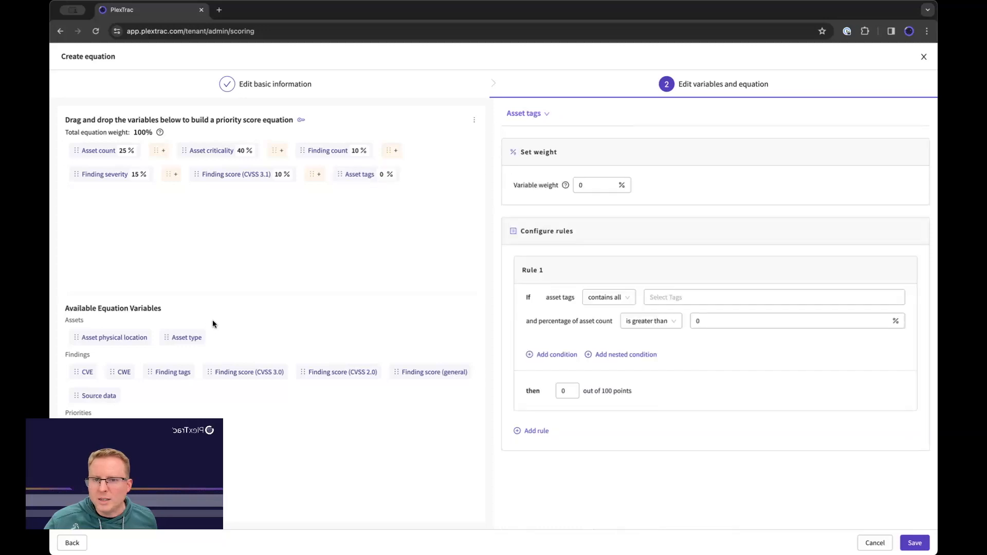
click(384, 175)
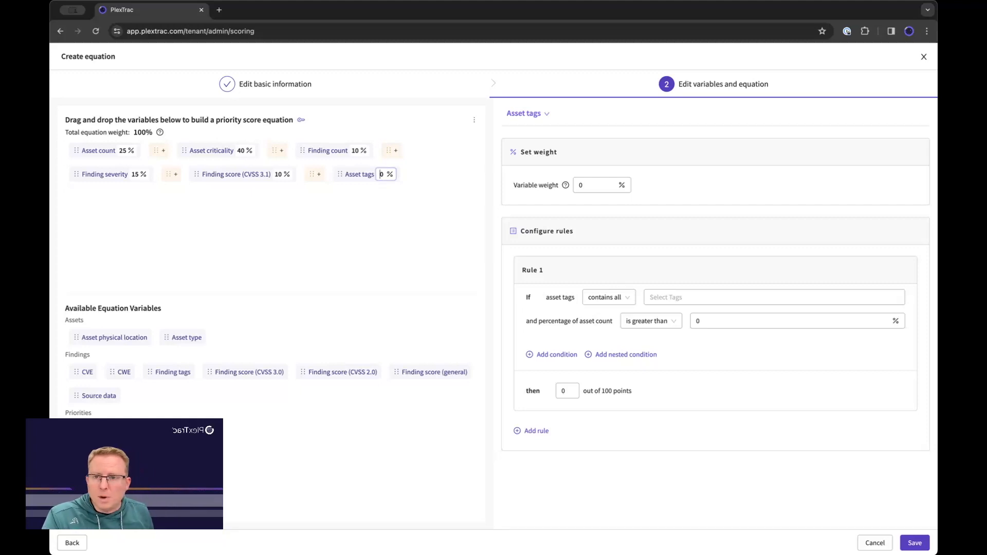
text(2)
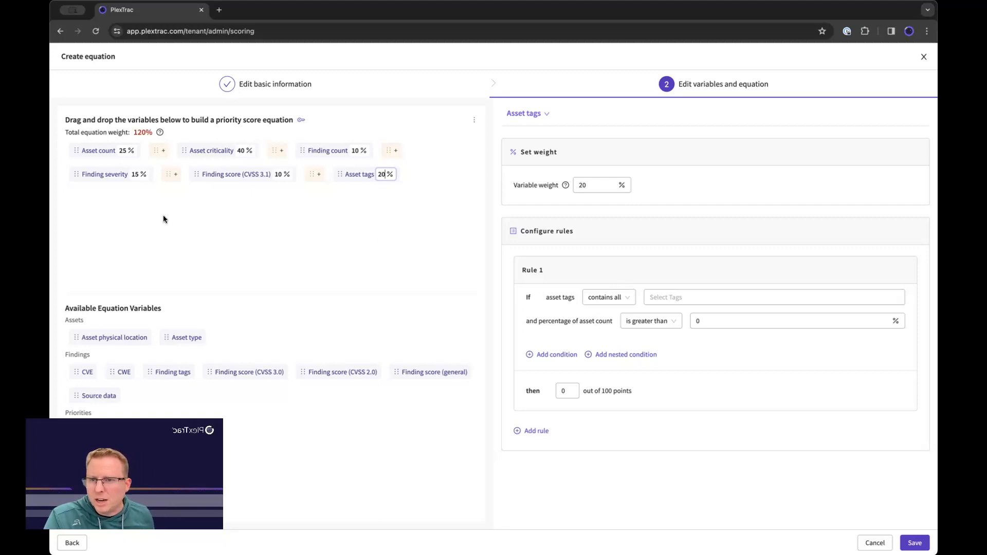
- Set the weight of Finding severity to 10% and of Finding score (CVSS 3.1) to 5%
click(122, 150)
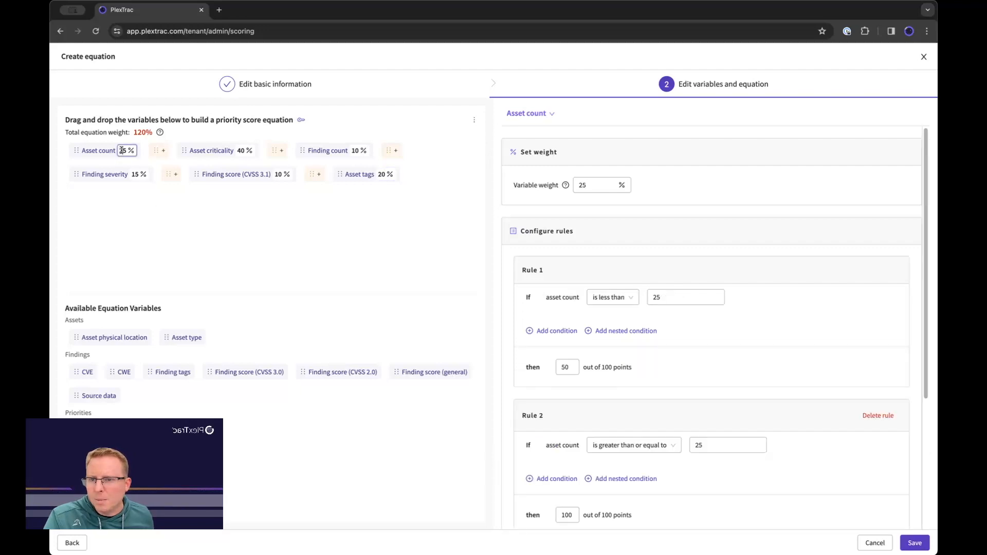
click(136, 174)
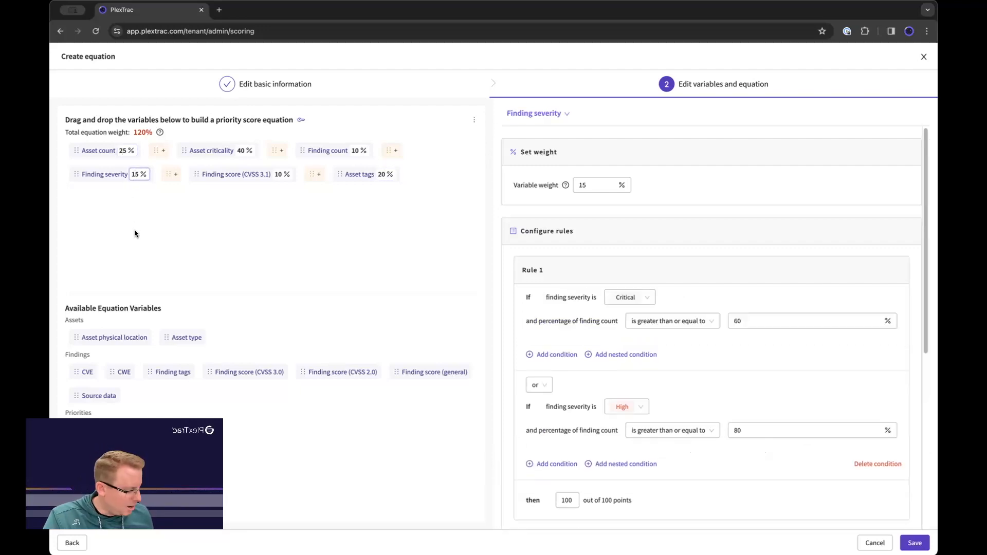
key(BackSpace)
text(0)
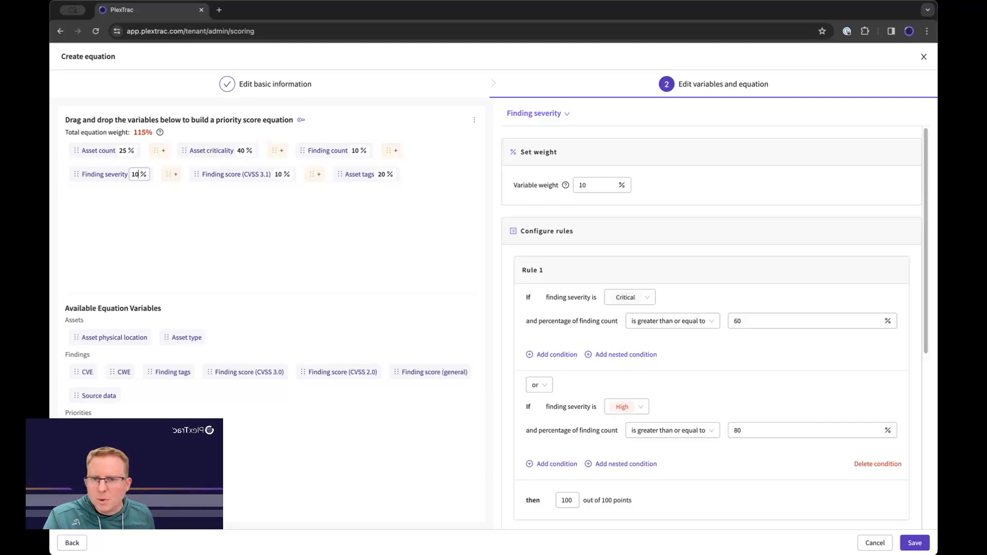
click(277, 174)
double_click(278, 174)
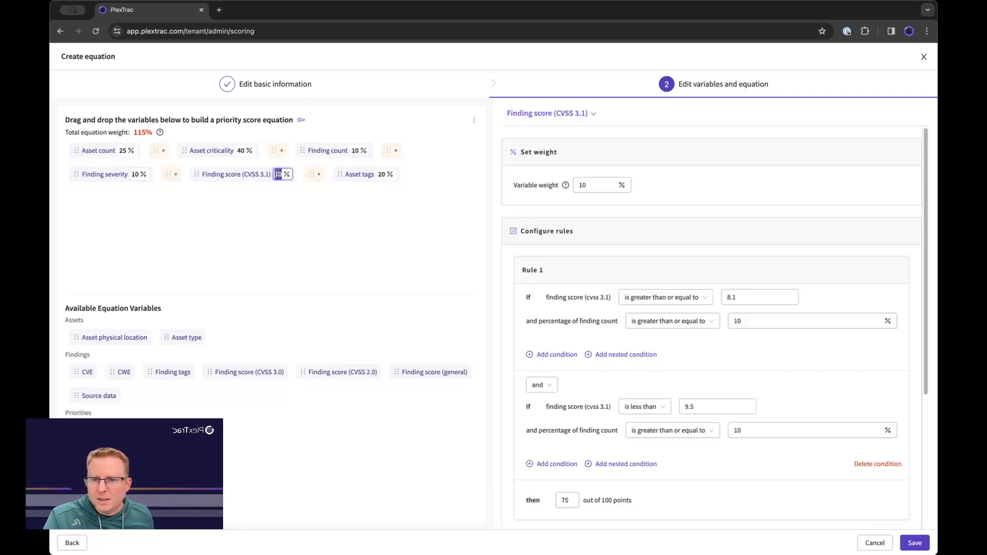
text(5)
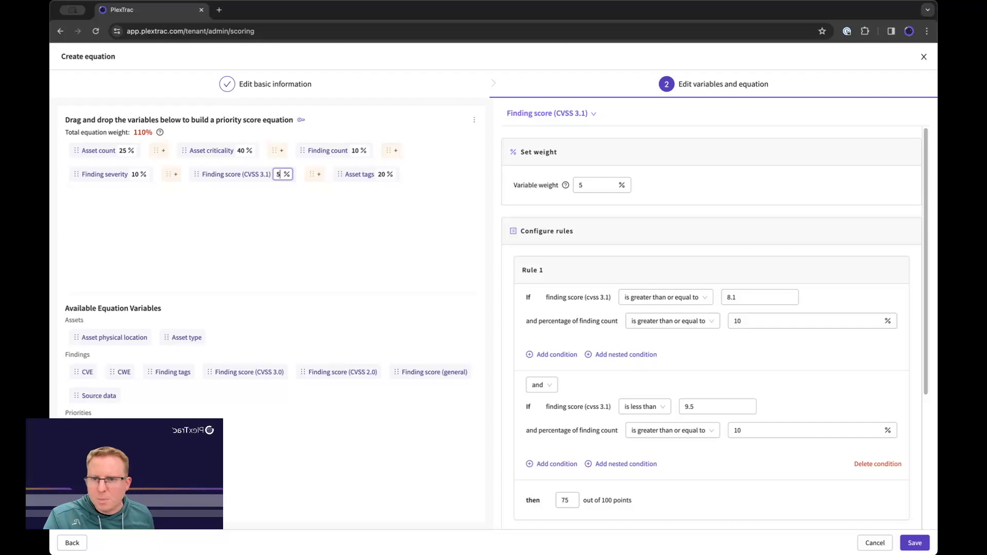
- Set the weight of the Asset count variable to 15%
click(122, 150)
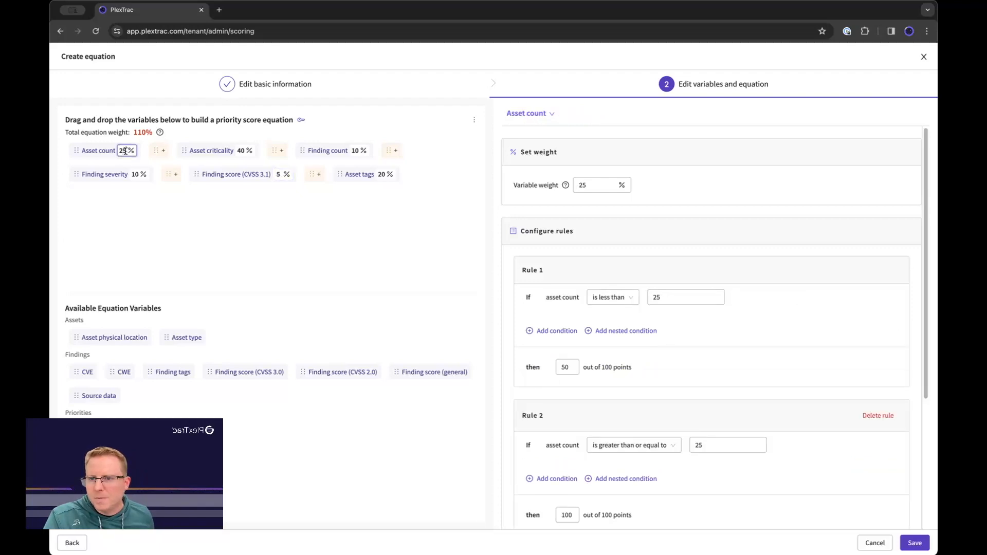
double_click(123, 150)
text(0)
text(5)
click(230, 267)
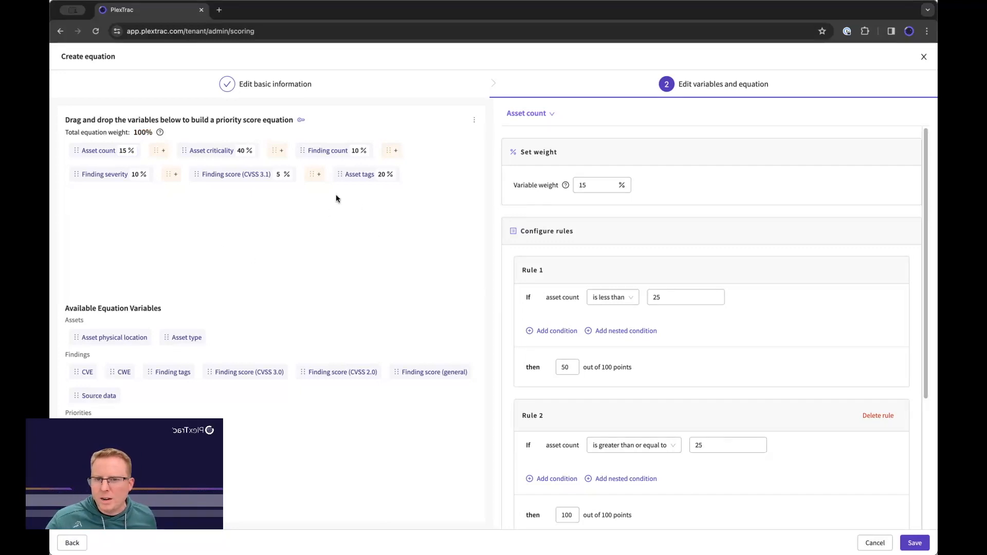
- Configure Rule 1 of Asset tags to give 100 points when the tags contain any of pci and pci_cde
click(346, 174)
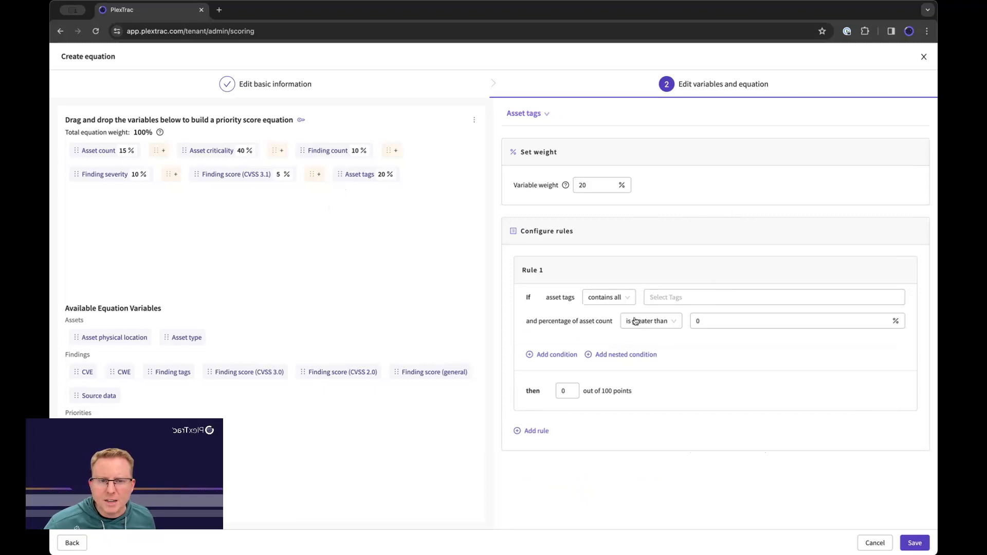
click(673, 297)
text(pci)
key(Return)
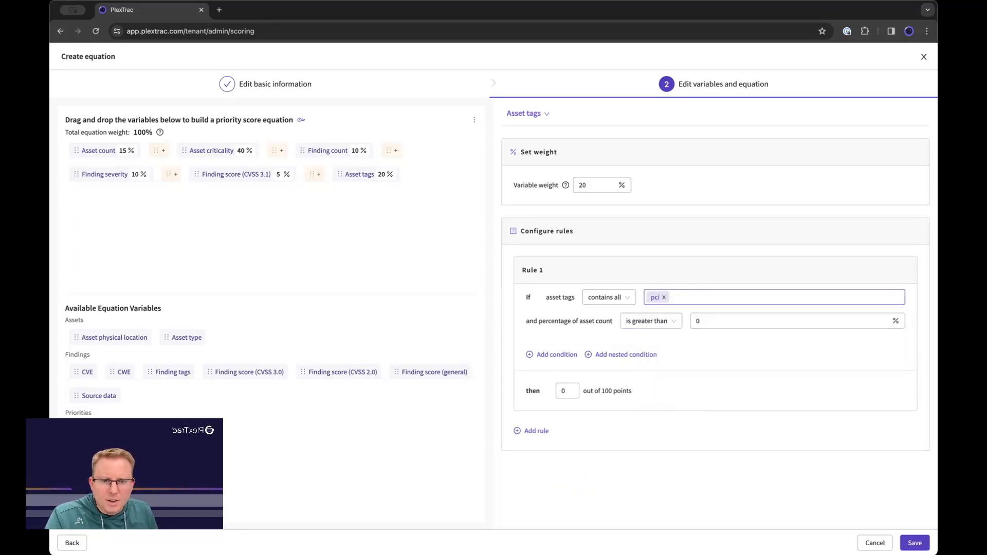
click(622, 297)
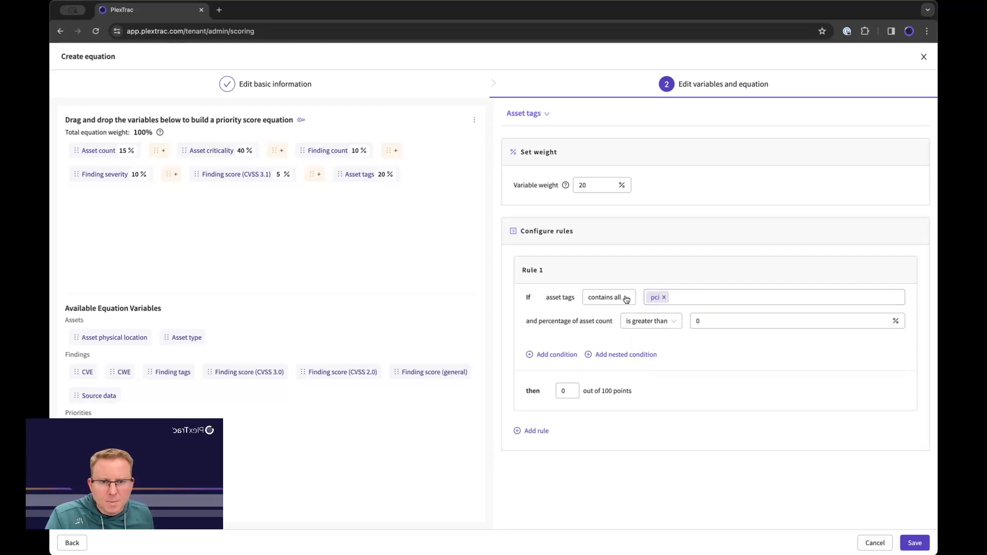
click(605, 332)
click(700, 299)
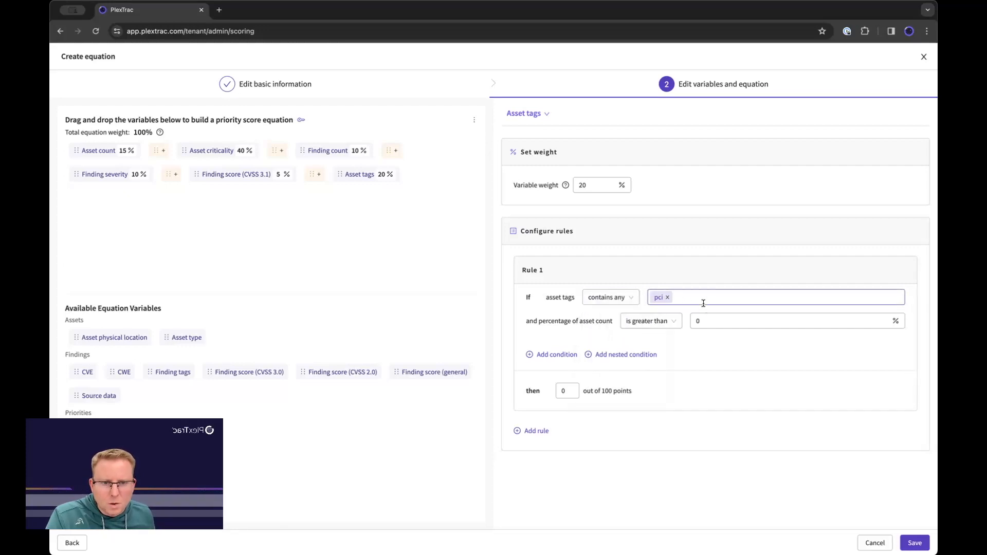
text(pc)
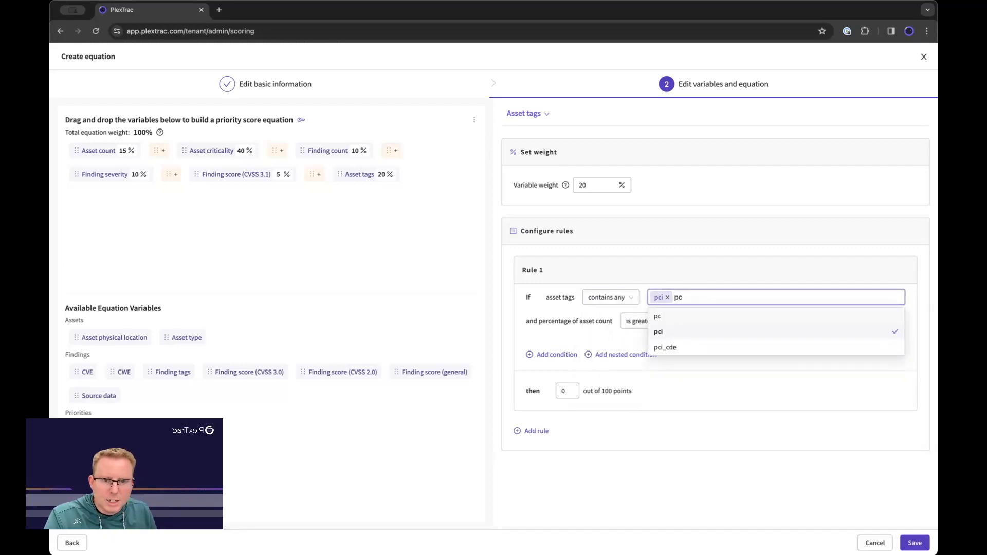
click(669, 349)
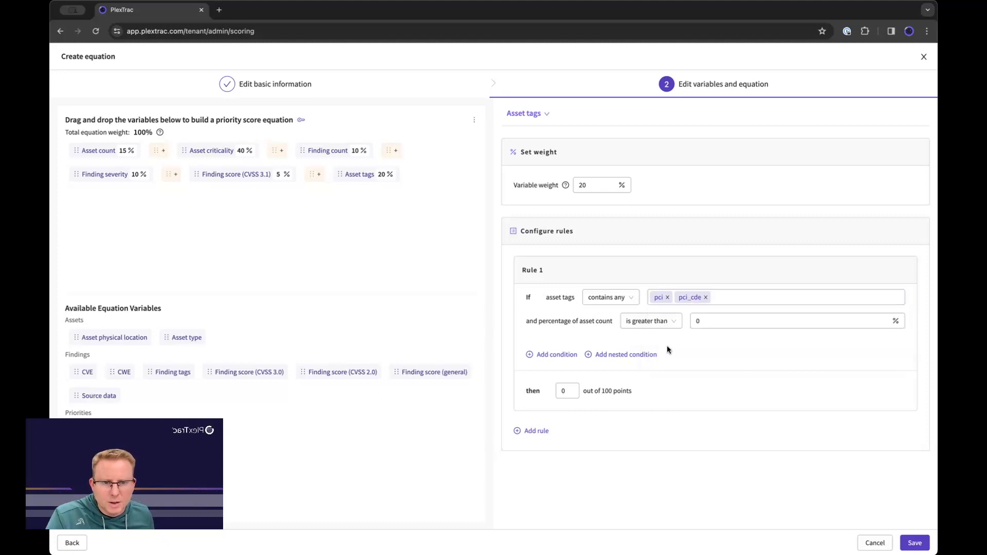
click(573, 391)
text(100)
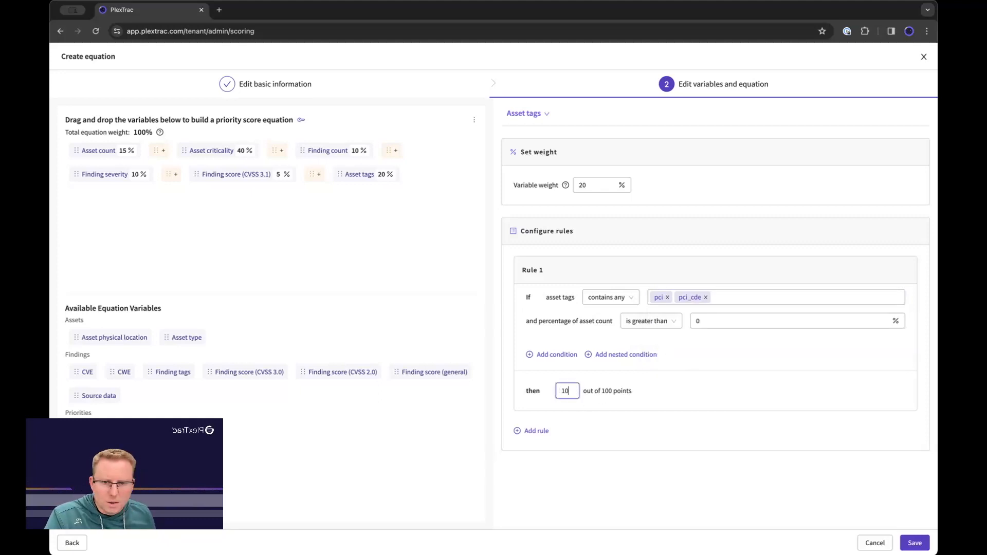
- Delete the blank third rule from Asset count to save the equation, and go to the priorities list
click(914, 543)
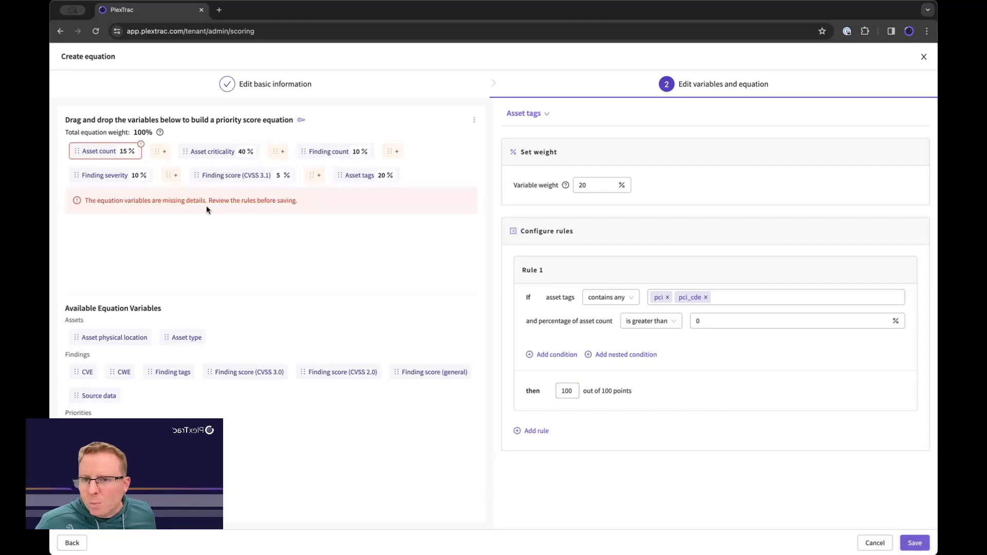
click(90, 155)
scroll(684, 392, down, 4)
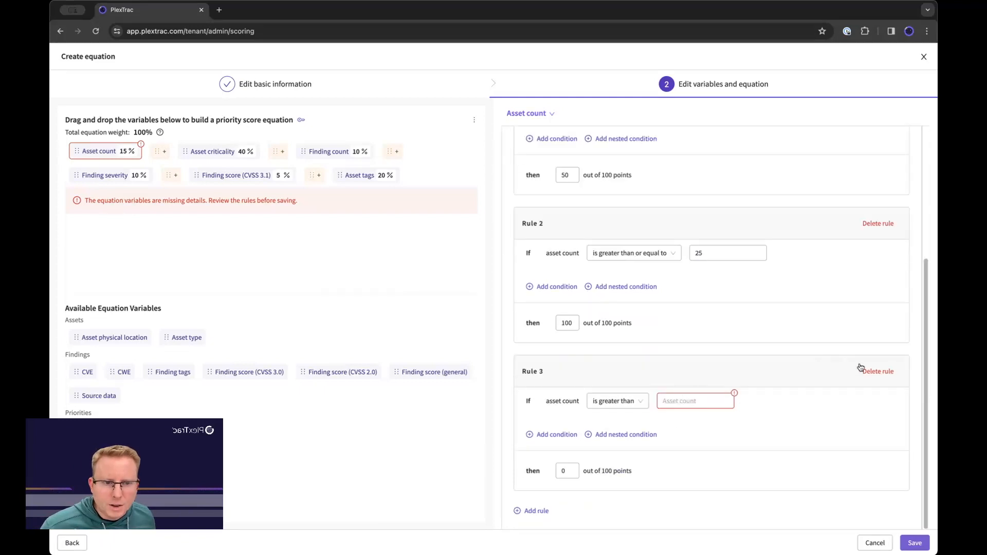
click(876, 371)
click(917, 548)
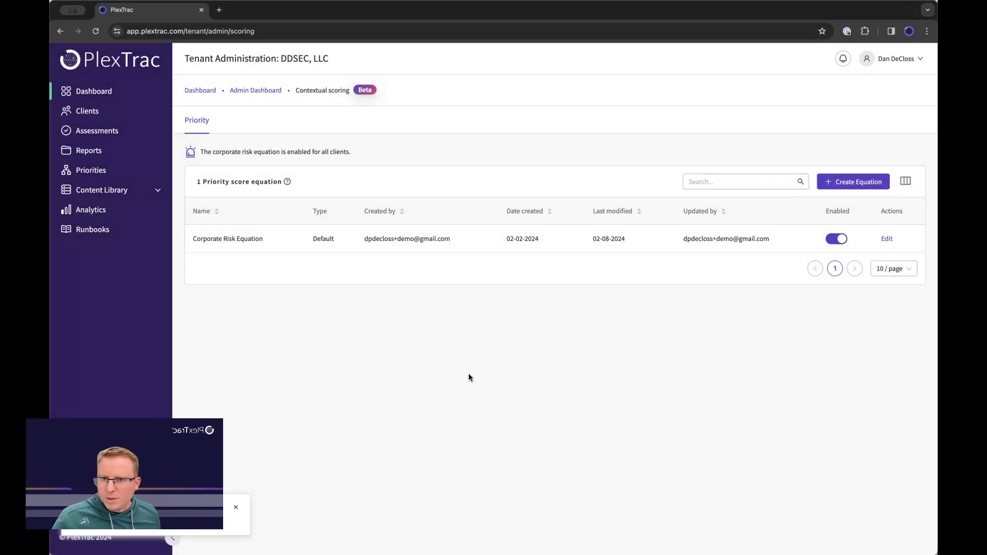
click(90, 170)
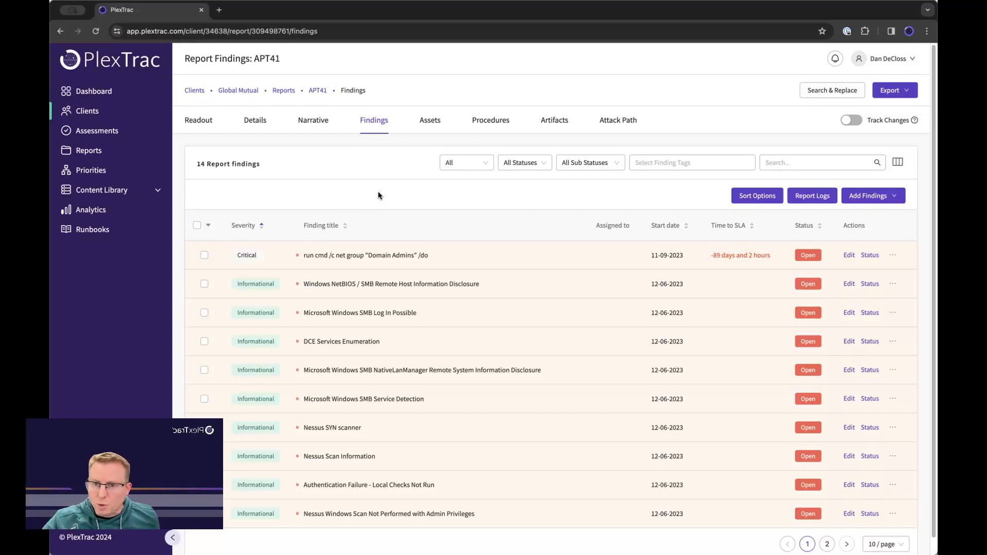
- Link the Critical finding run cmd /c net group "Domain Admins" /do in the APT41 report to the SSL Certificate priority and check its details
click(204, 256)
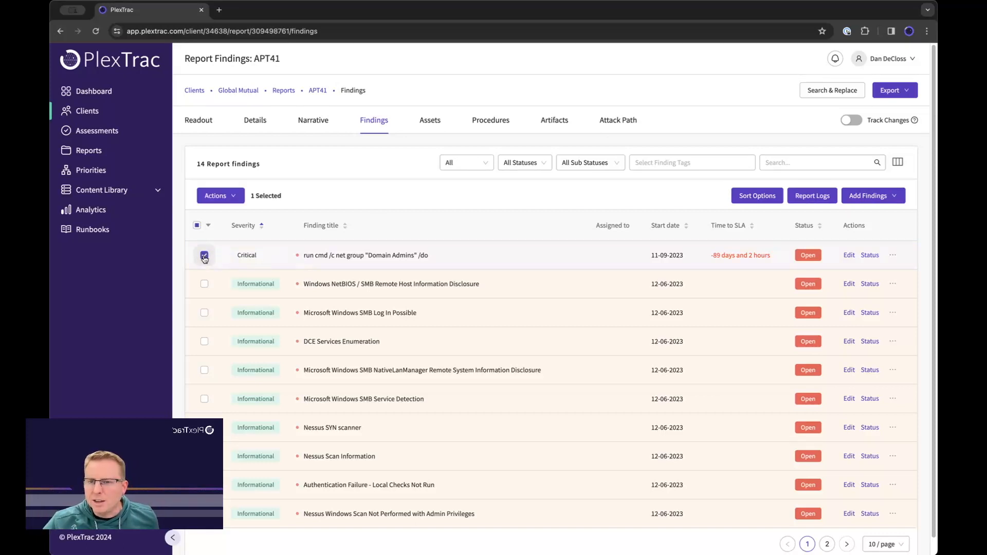
click(217, 196)
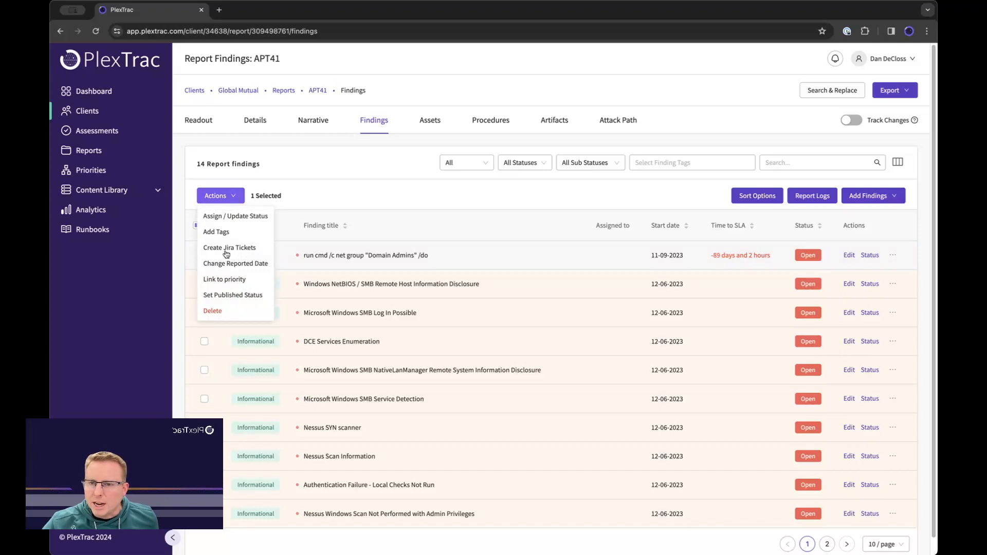
click(222, 279)
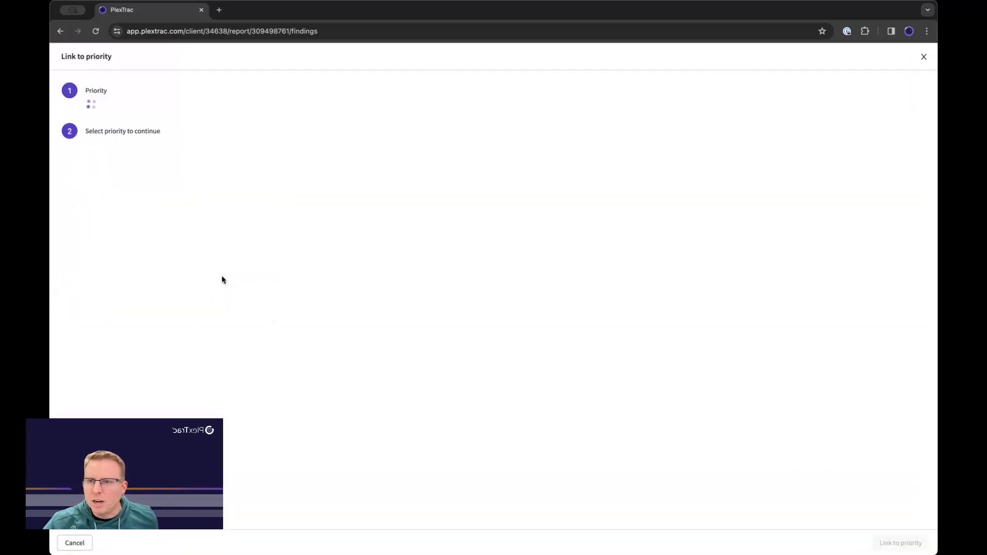
click(313, 107)
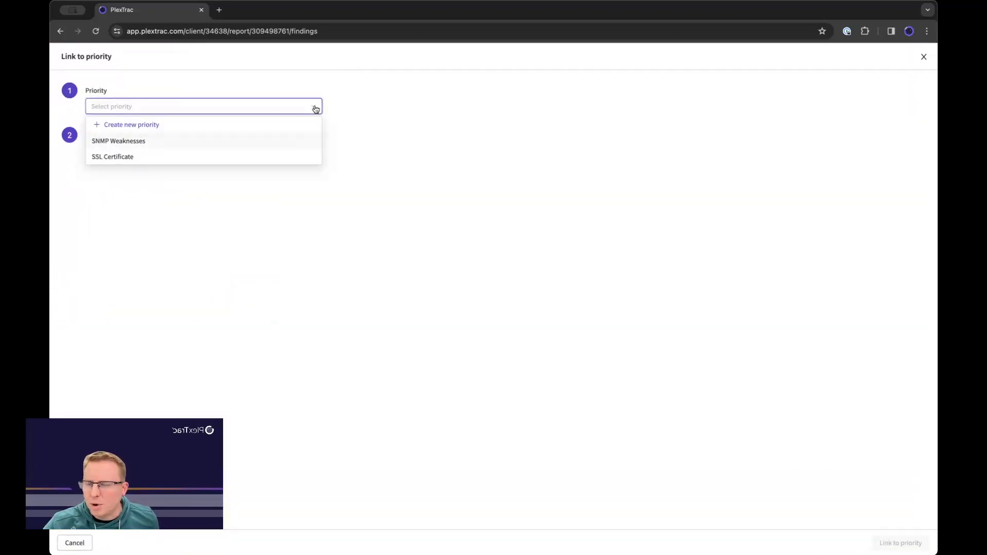
click(113, 158)
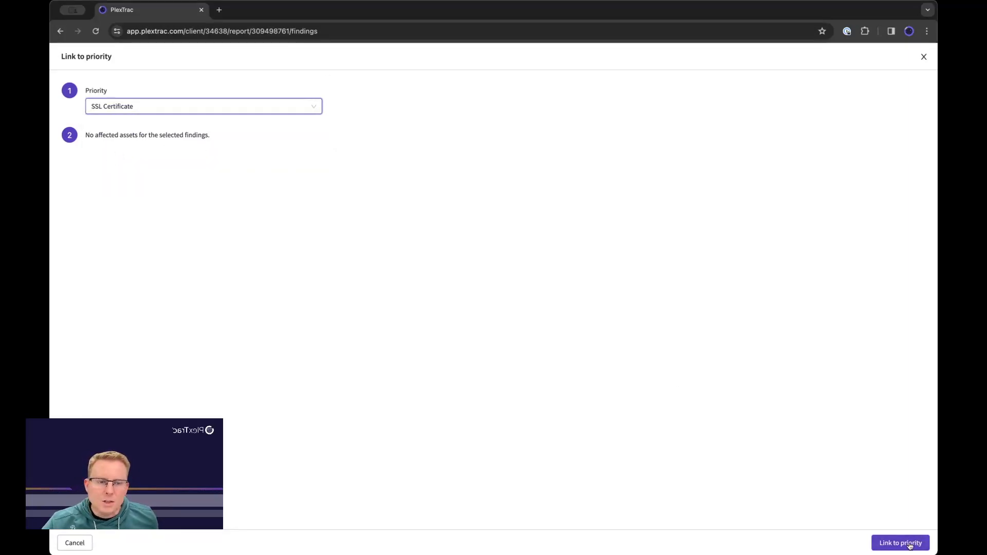
click(892, 543)
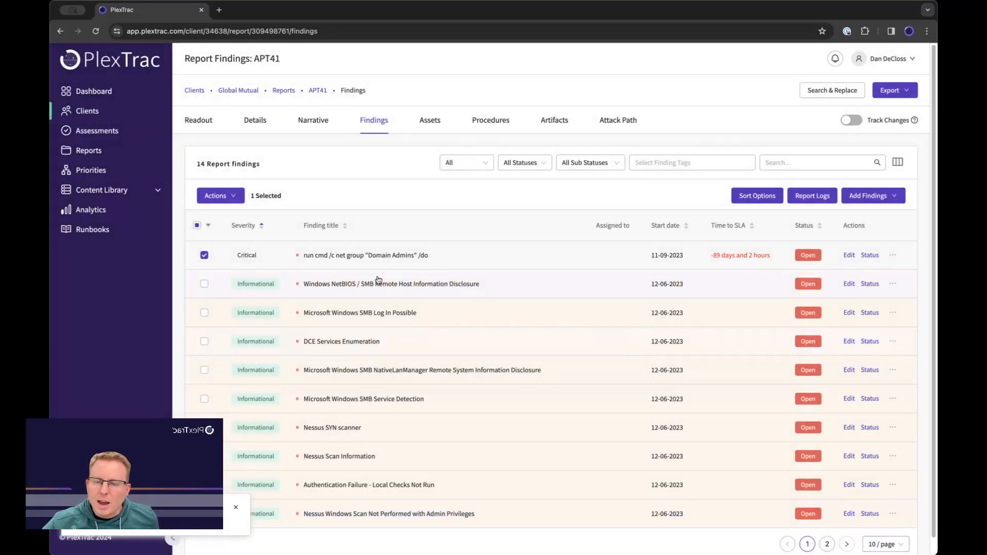
click(369, 256)
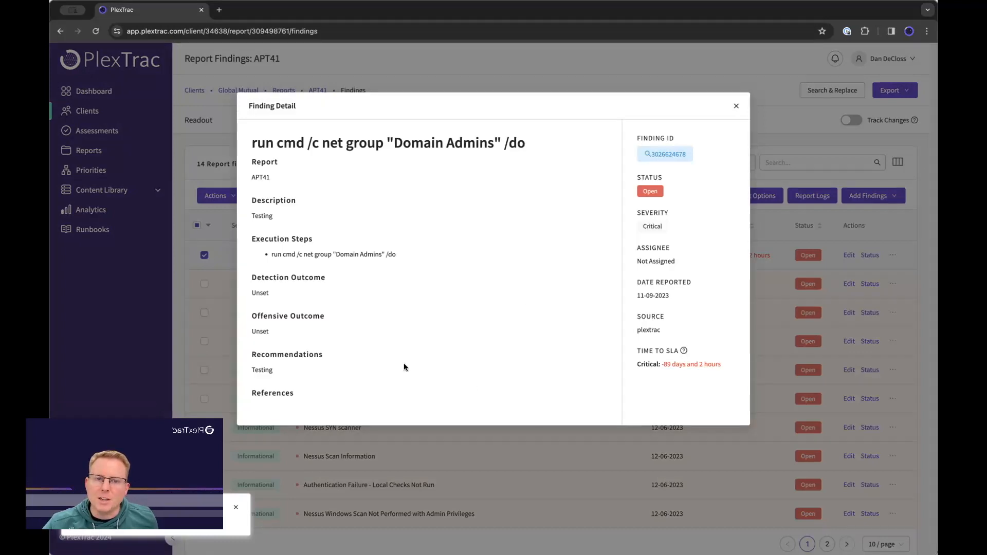
click(735, 106)
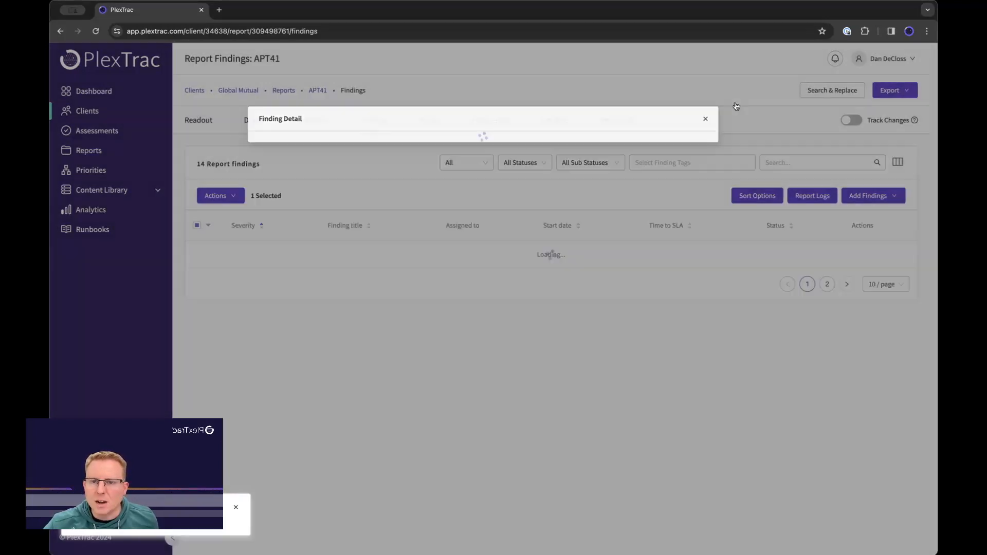
- Sort the SSL Certificate priority's findings by severity and view the details of the linked "Domain Admins" finding
click(90, 171)
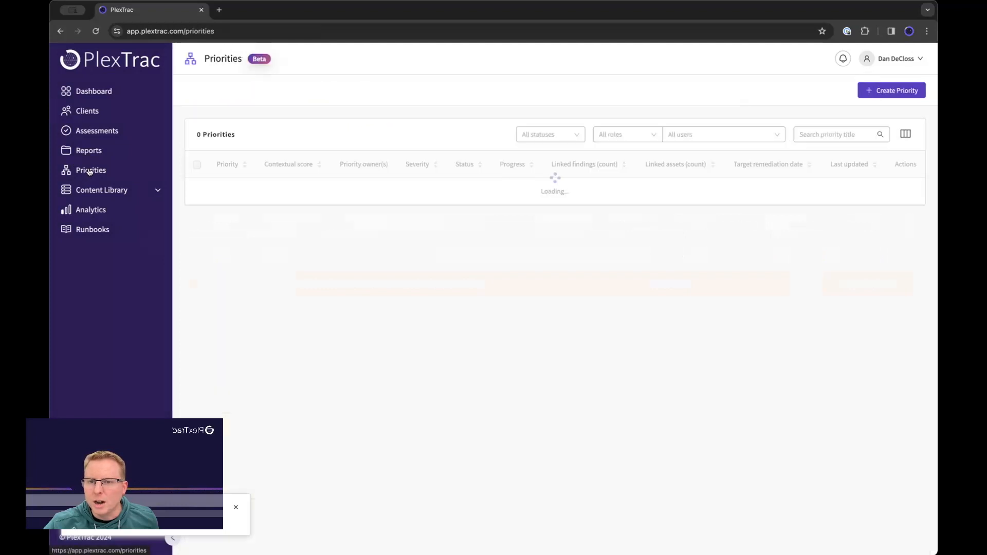
click(227, 239)
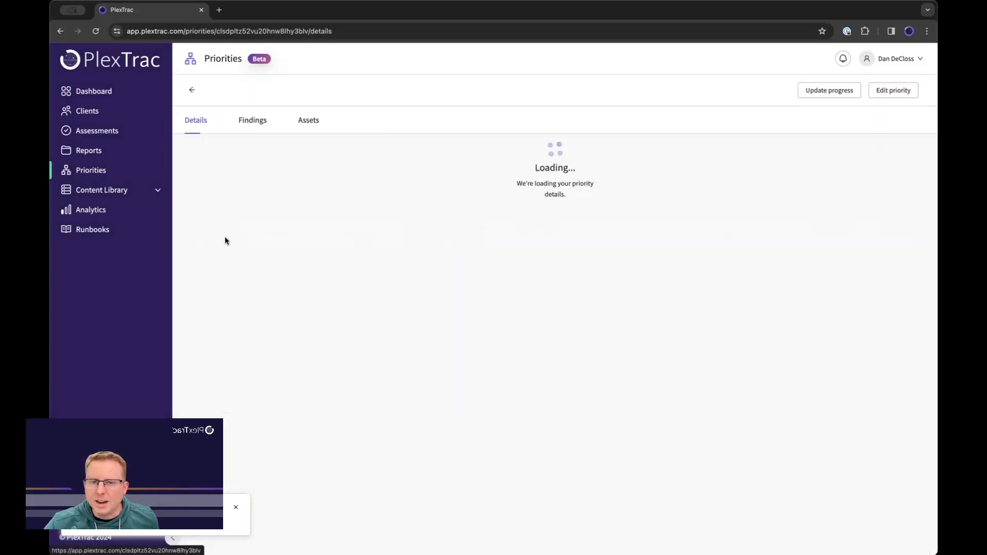
click(256, 121)
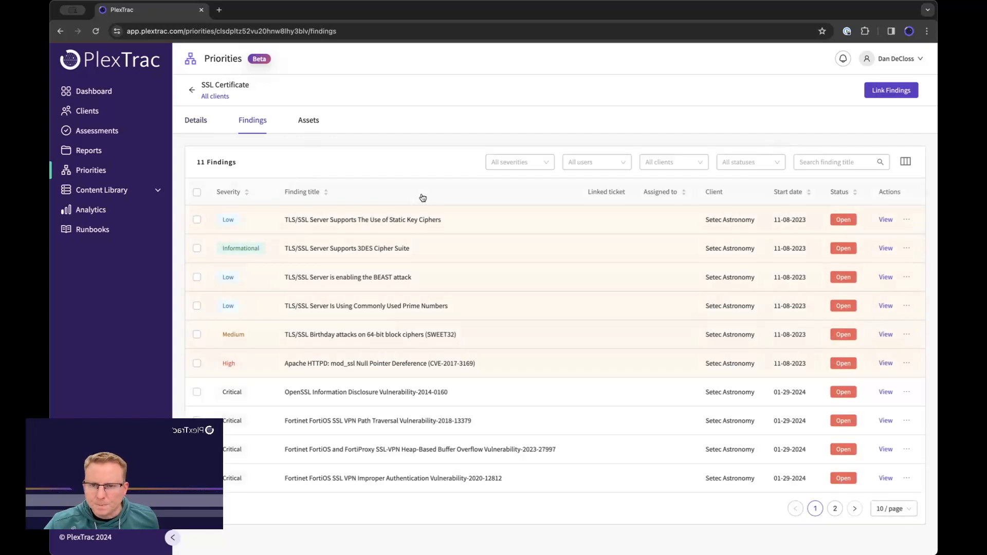
click(223, 194)
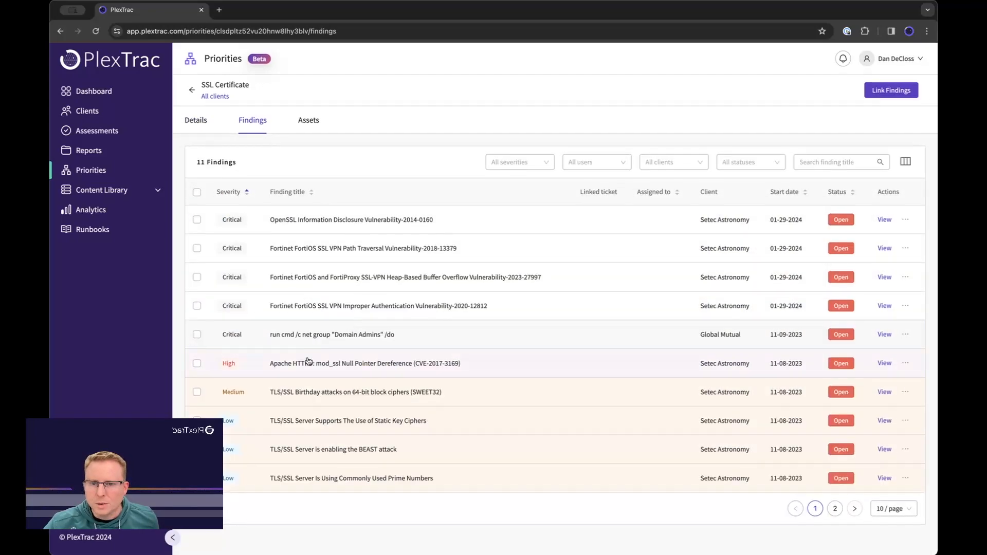
click(341, 335)
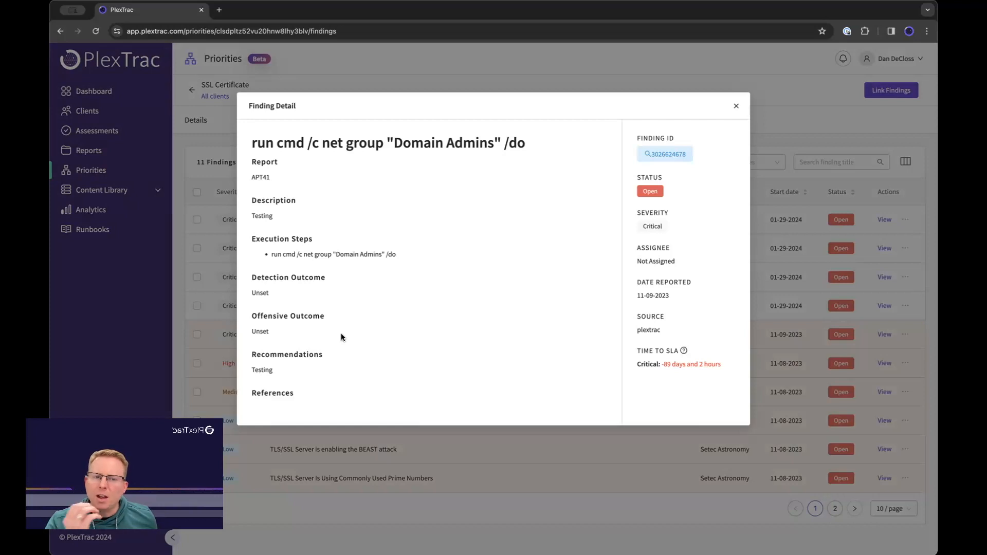
- Close the finding details and open the linked findings of the SNMP Weaknesses priority
key(Escape)
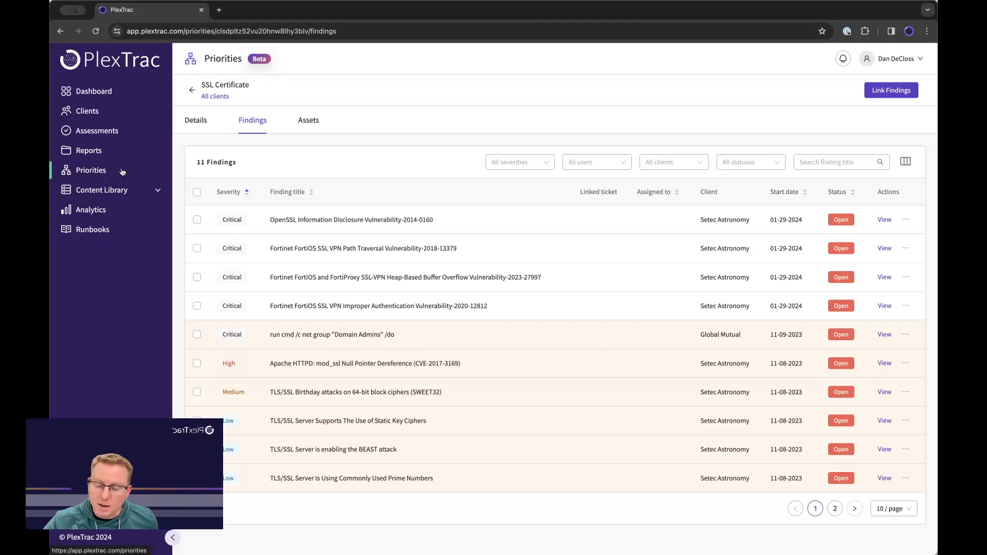
click(85, 150)
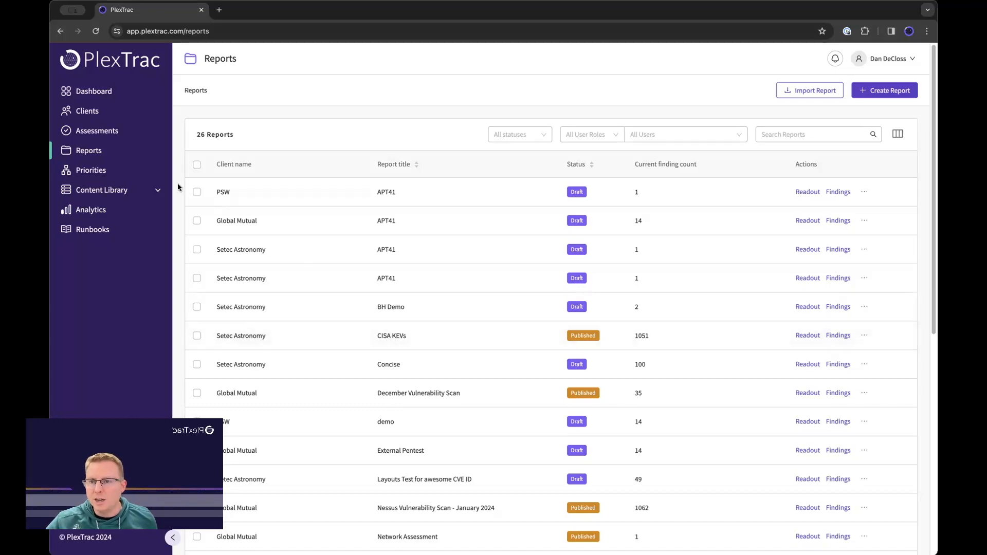
click(87, 170)
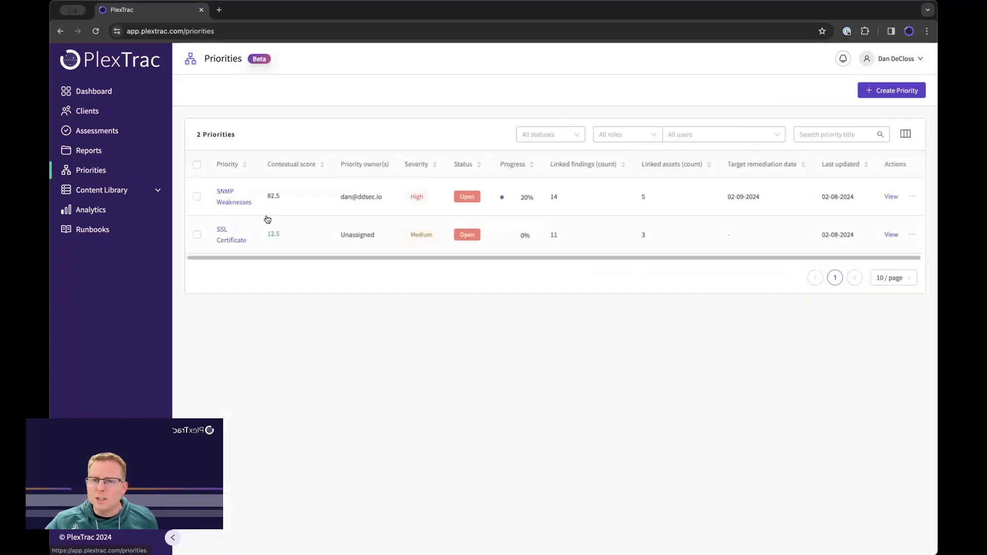
click(230, 203)
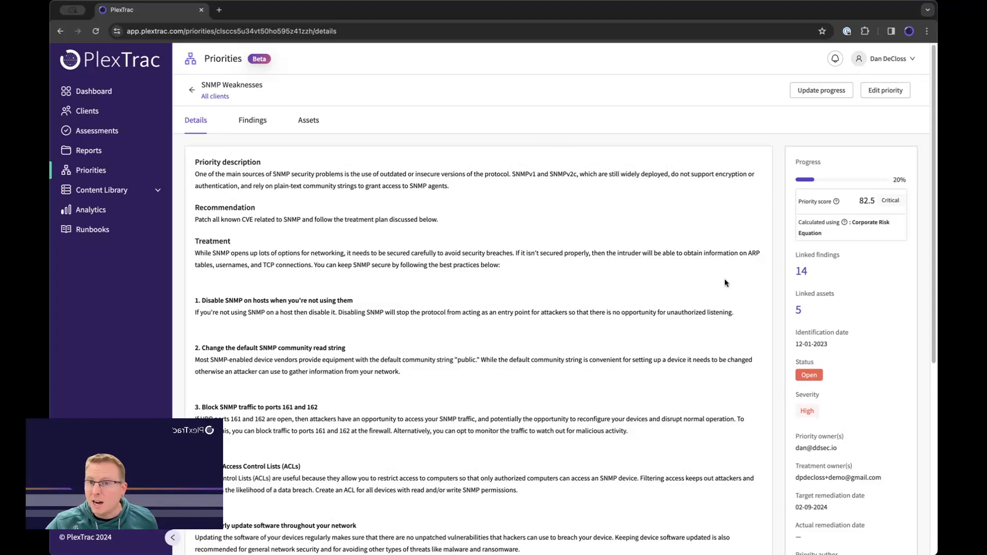
click(251, 122)
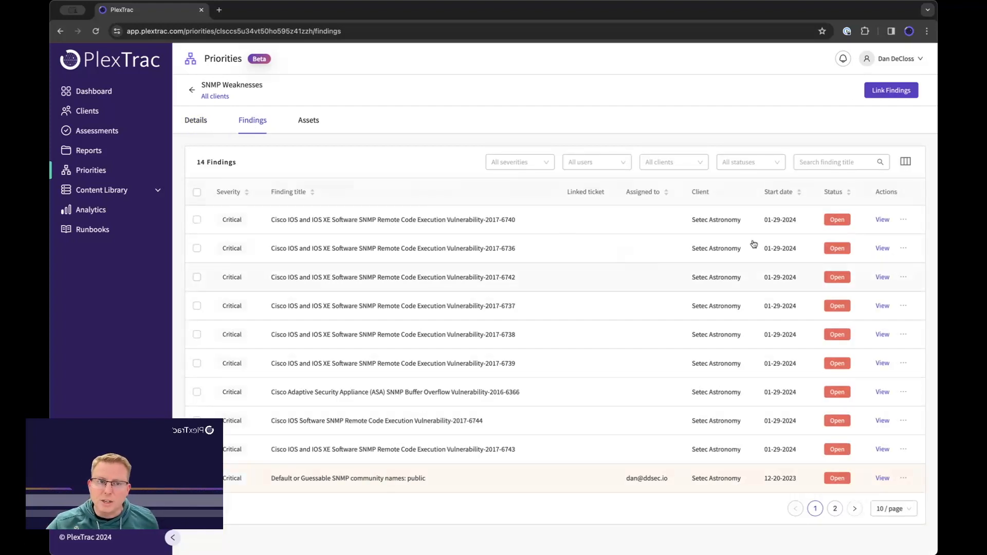
- Start a status update for finding Vulnerability-2017-6740 with status In Process and sub-status Still In Draft
click(839, 220)
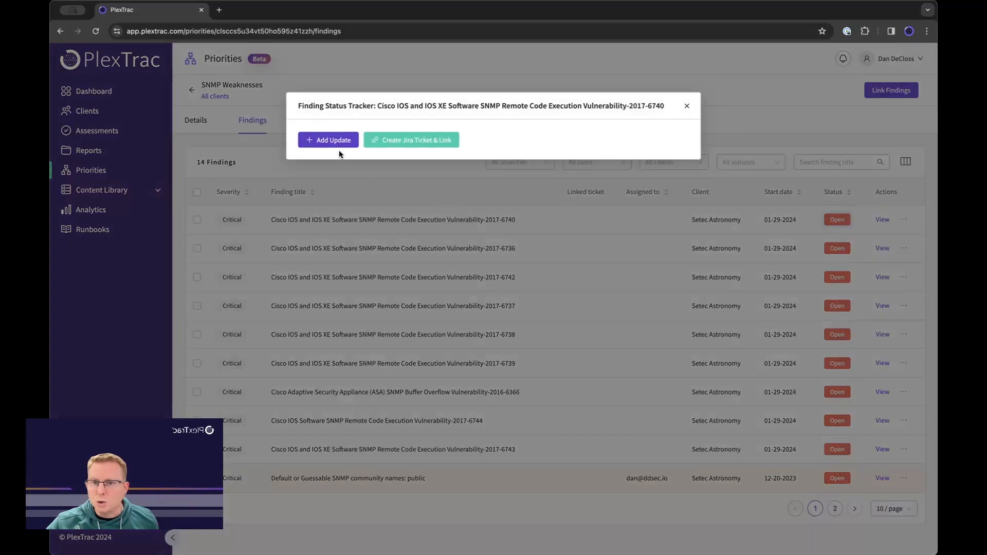
click(331, 140)
click(451, 162)
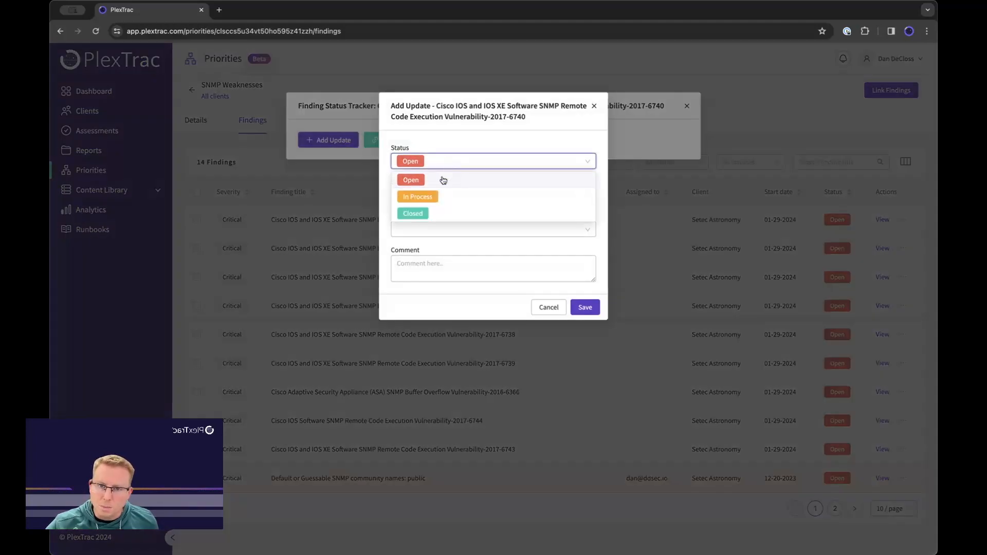
click(418, 197)
click(474, 196)
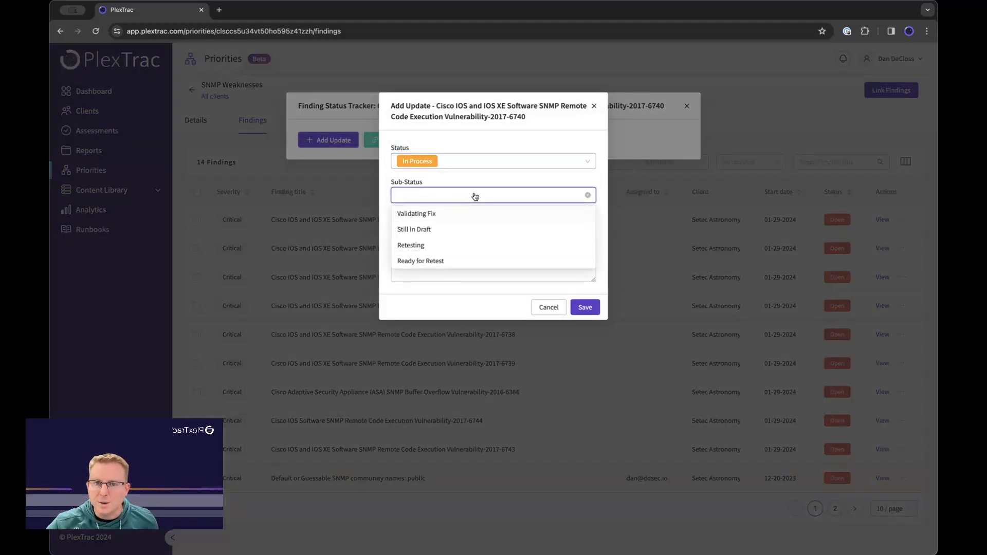
click(413, 229)
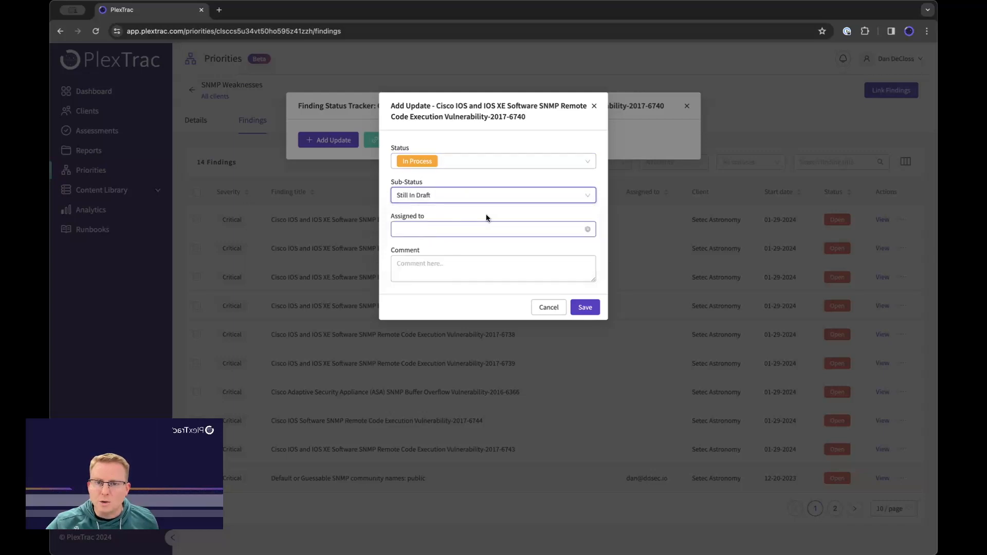
- Assign the finding to the first listed user, add the comment "Fix This", and save the update
click(459, 235)
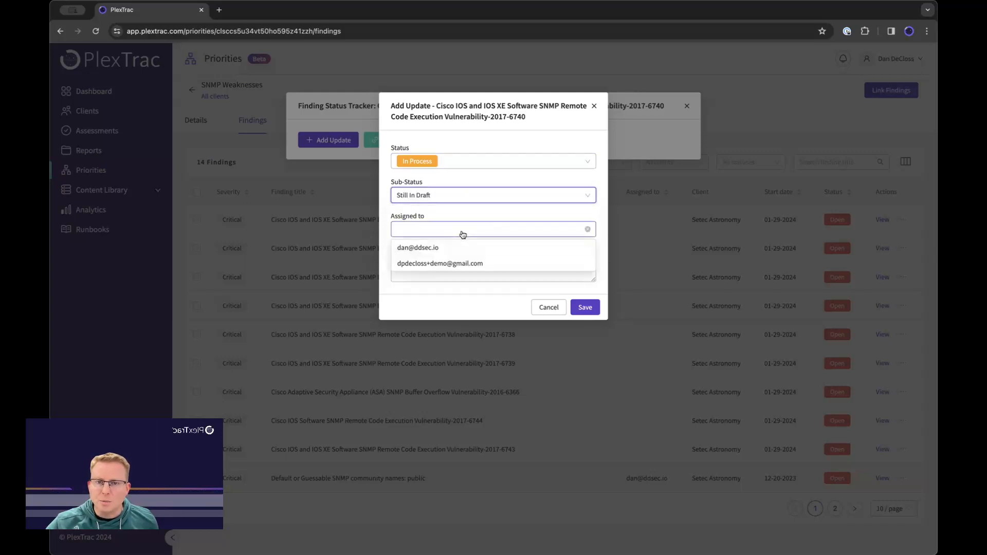
click(424, 248)
click(447, 260)
text(Fix This)
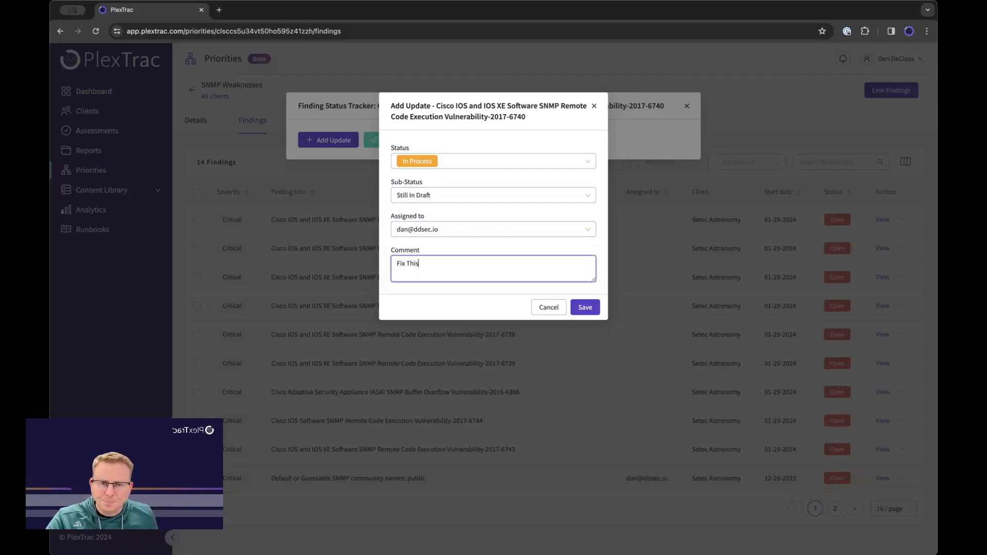
click(585, 307)
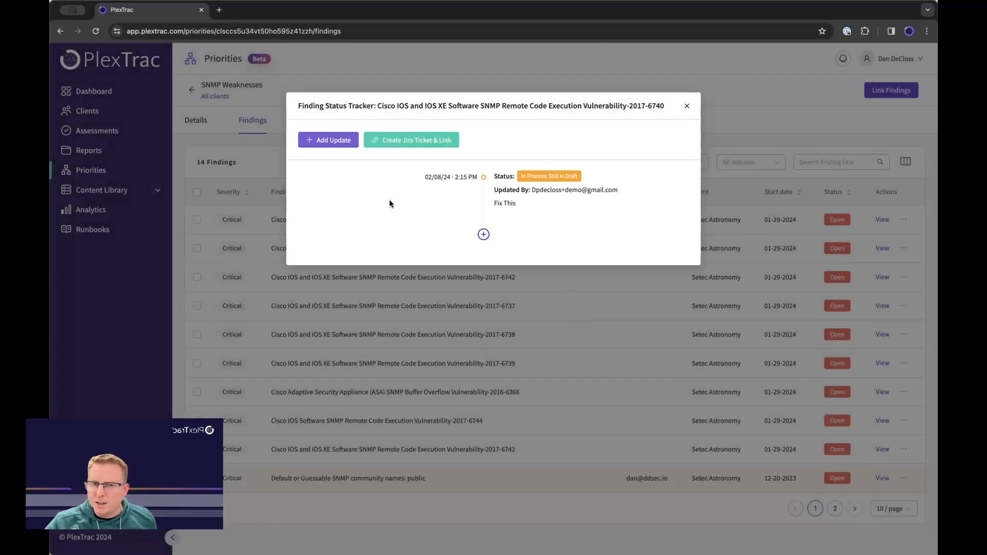
click(687, 106)
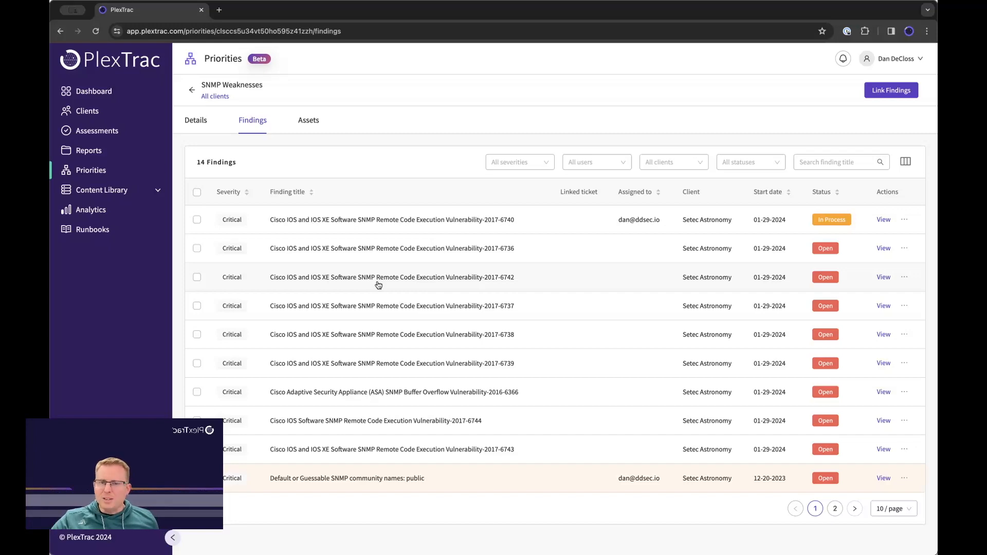
- Save another status update for finding Vulnerability-2017-6740 with status Closed and the comment "FIxed and Validated"
click(828, 220)
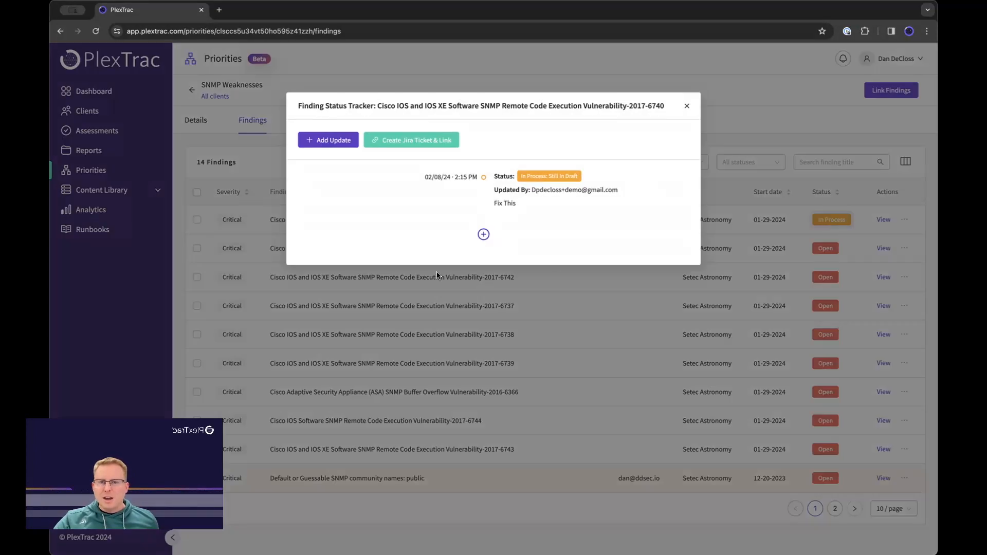
click(321, 142)
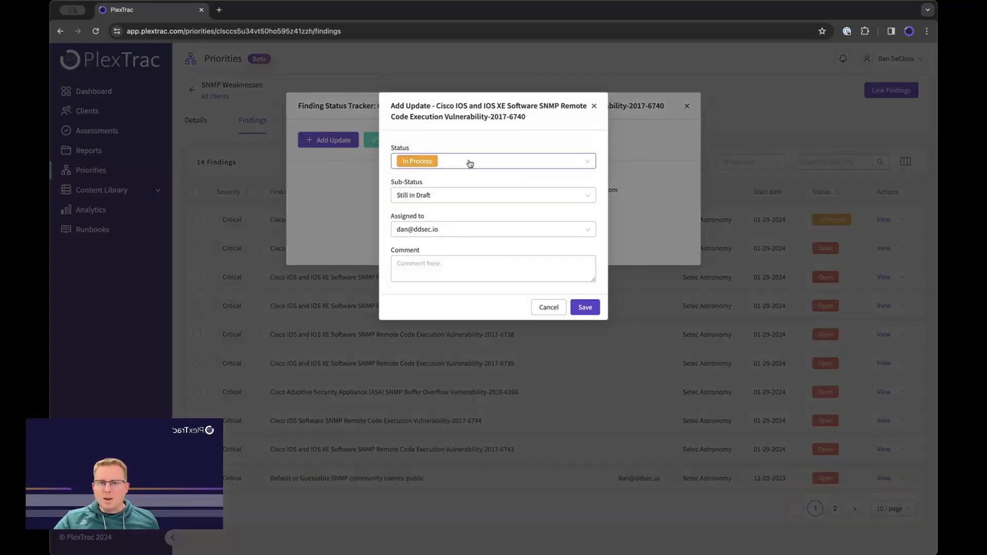
click(469, 162)
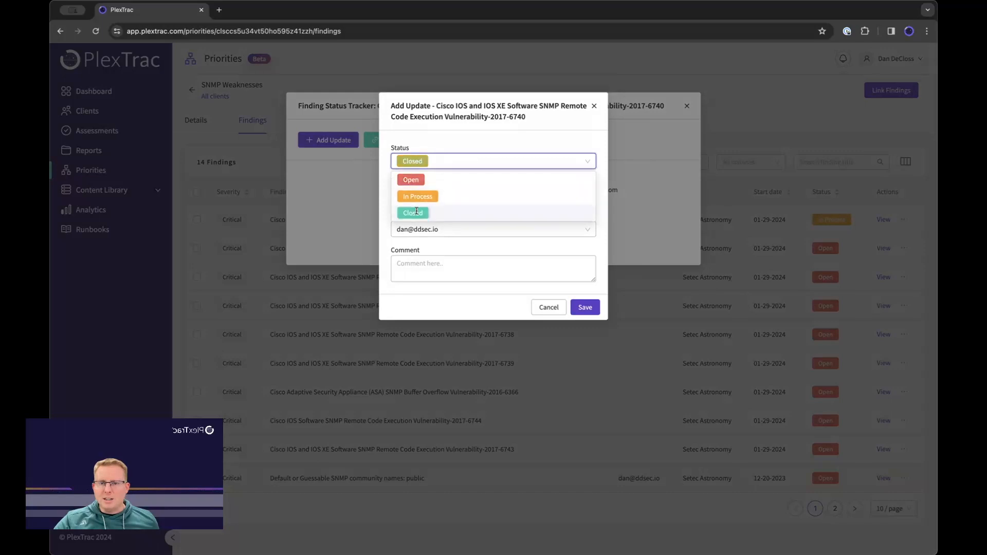
click(414, 213)
click(460, 228)
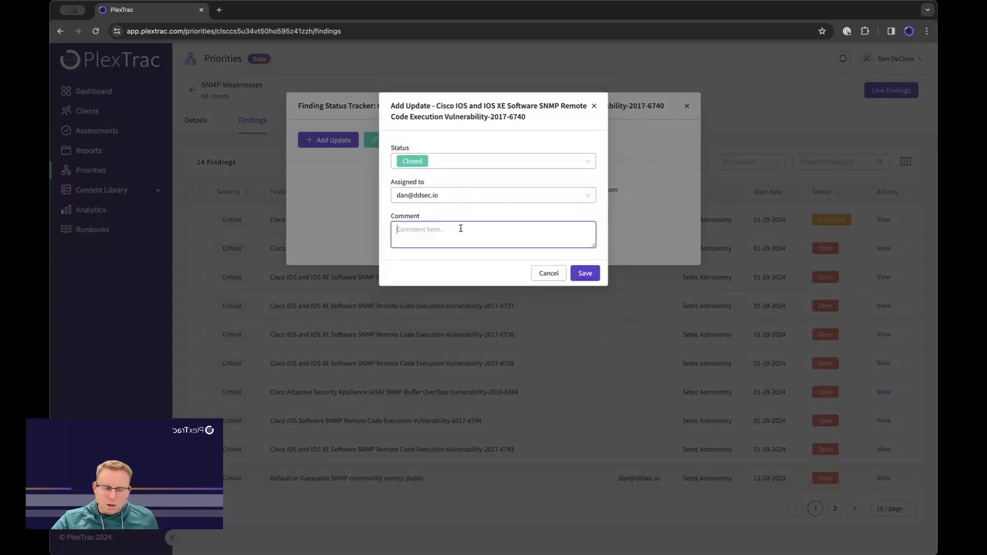
text(Fixed)
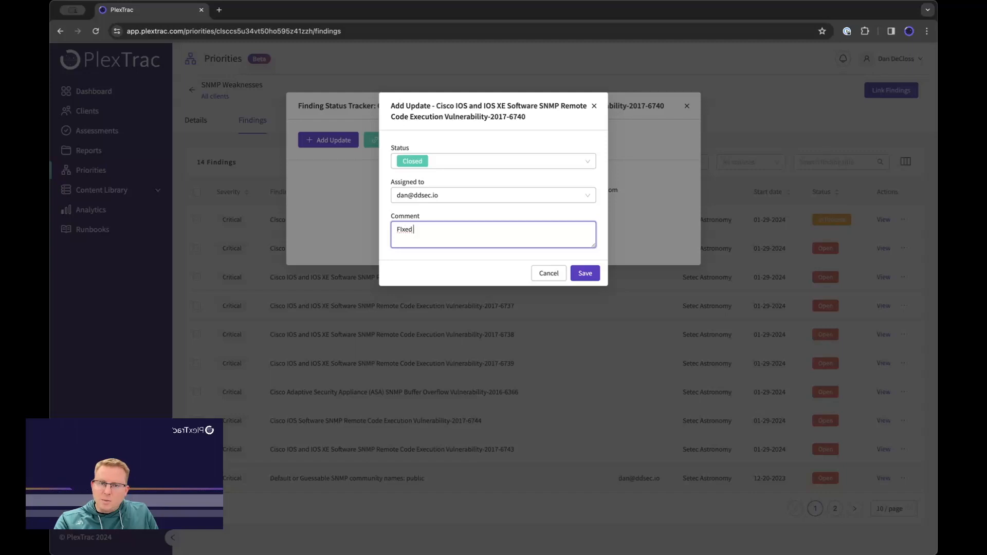
text( and Validated)
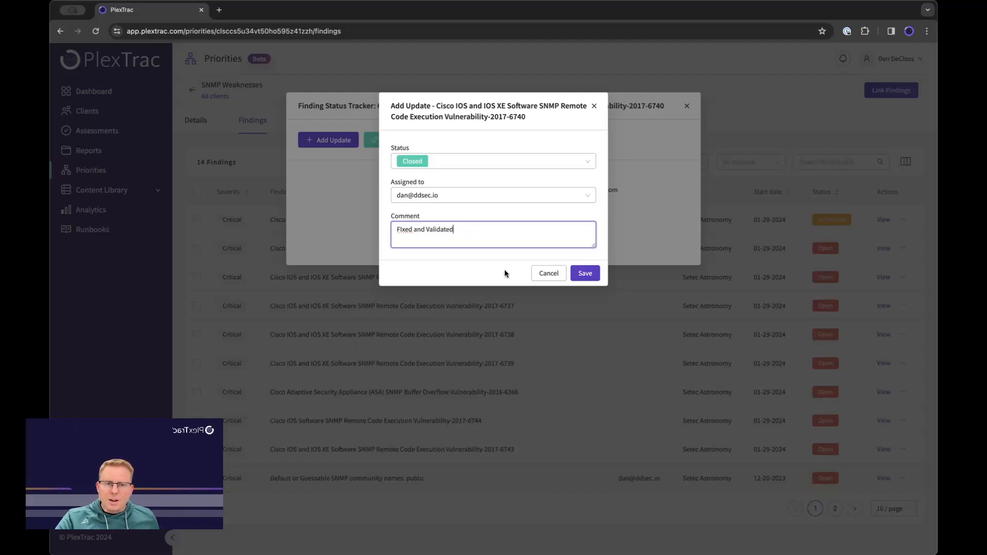
click(584, 273)
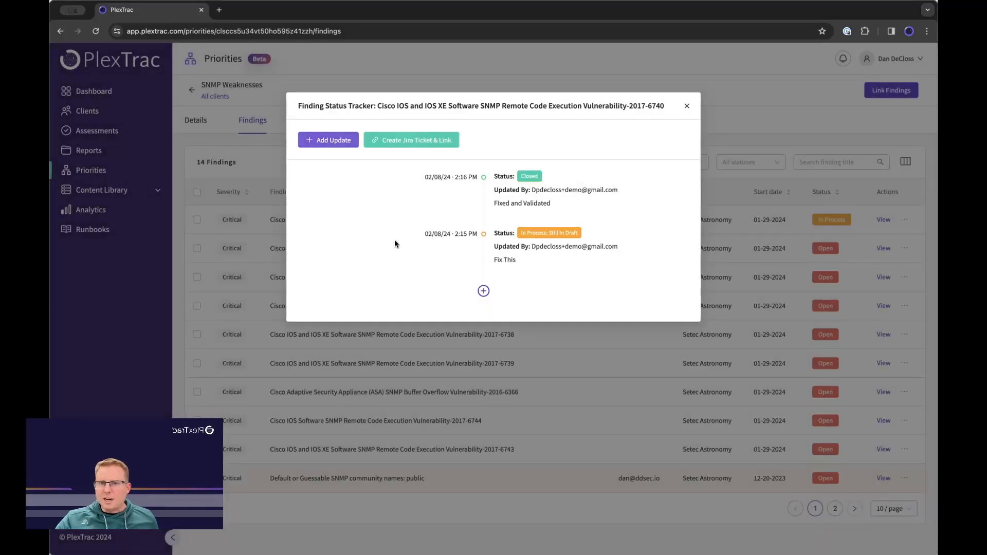
click(686, 106)
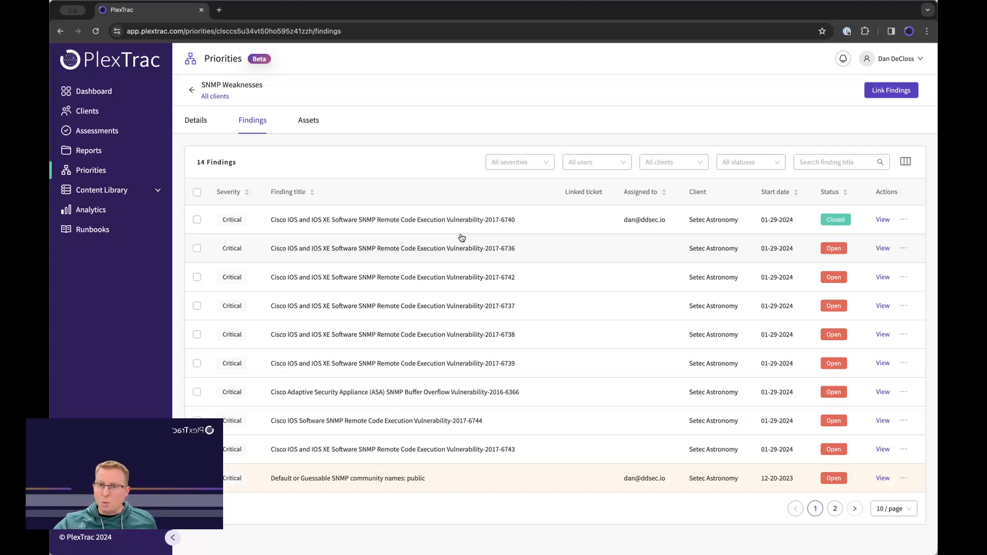
- Create and save a new priority titled CISA KEVs with status In Process
click(193, 91)
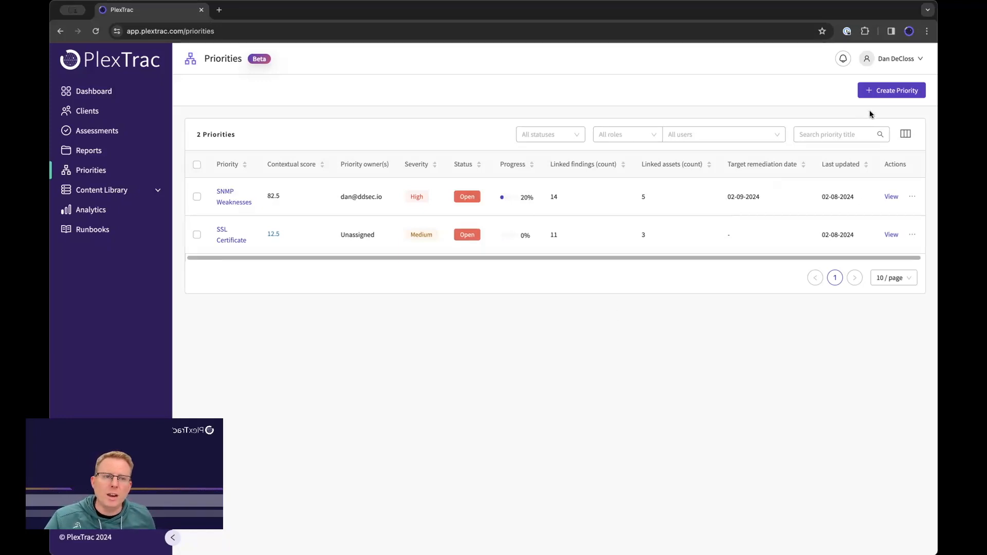
click(893, 90)
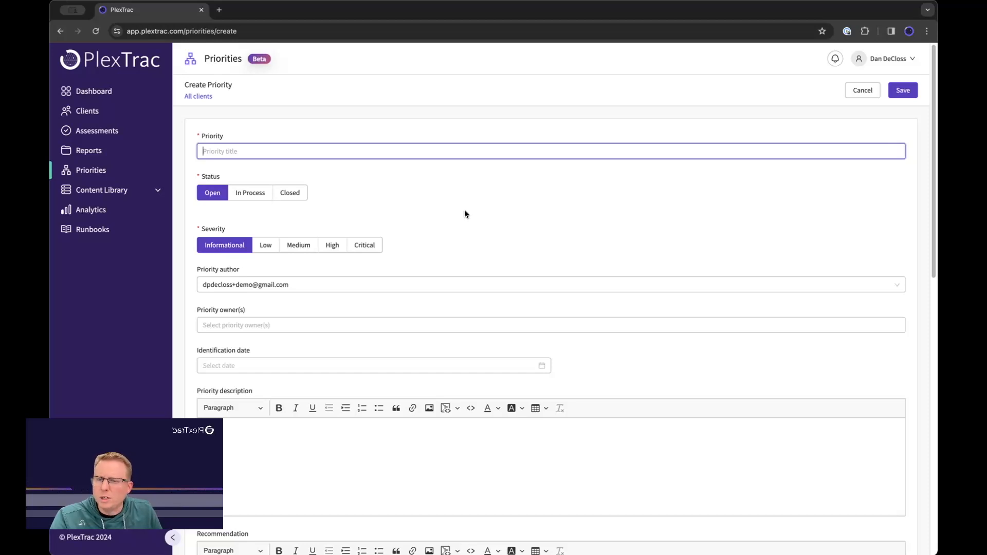
text(CIS)
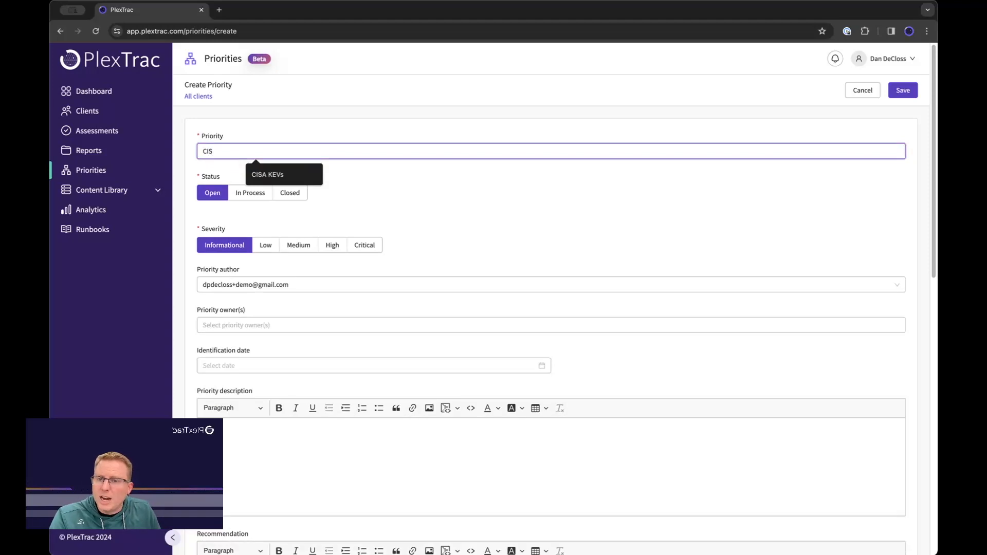
click(276, 174)
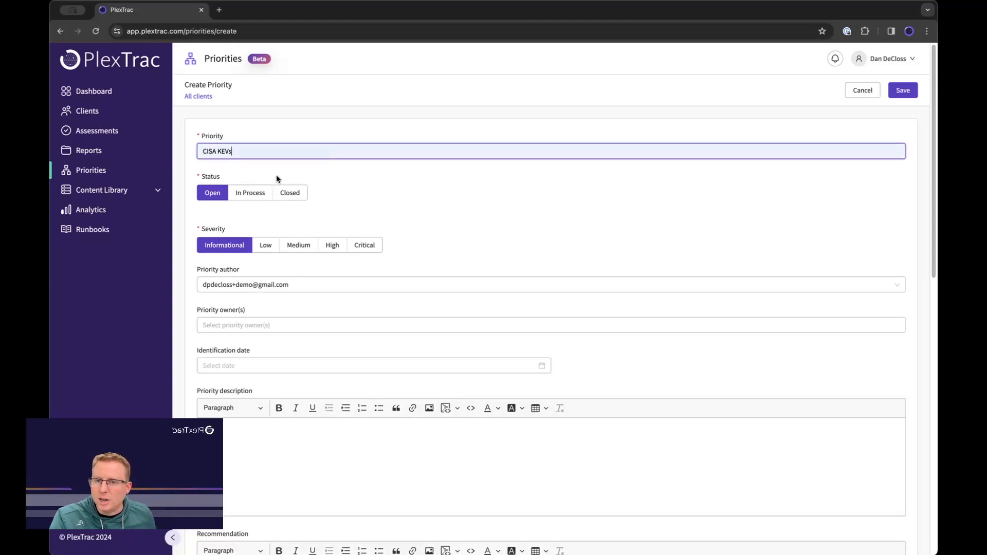
click(244, 194)
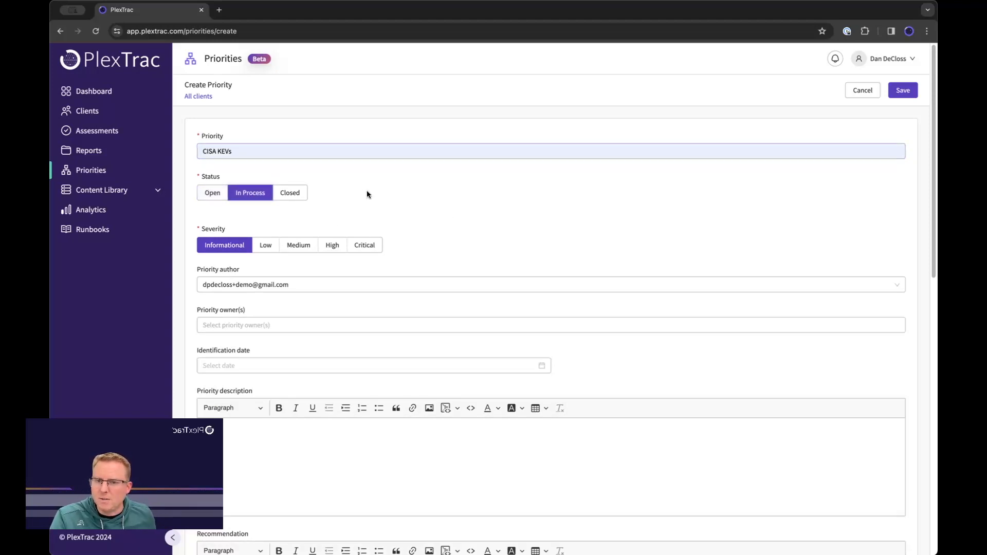
scroll(476, 251, down, 5)
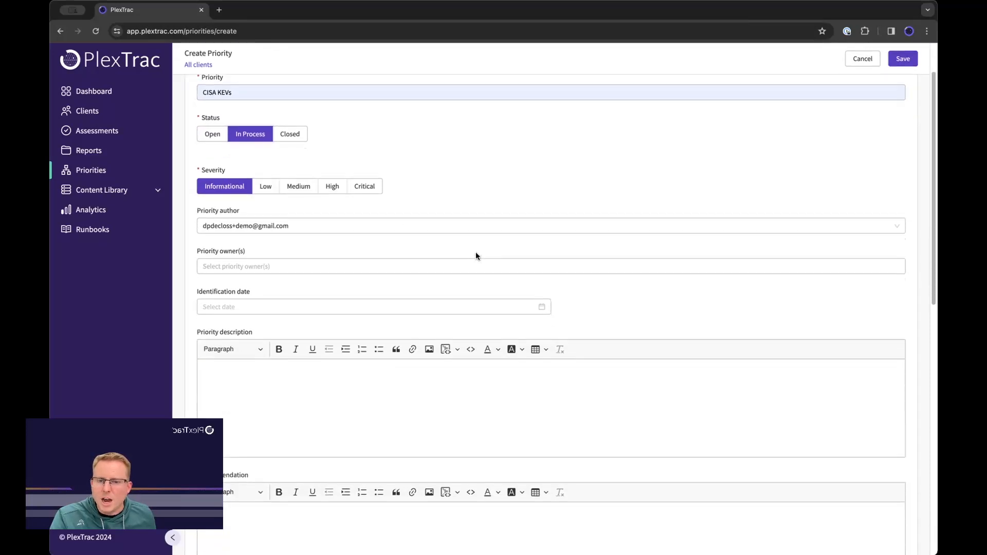
scroll(476, 252, down, 6)
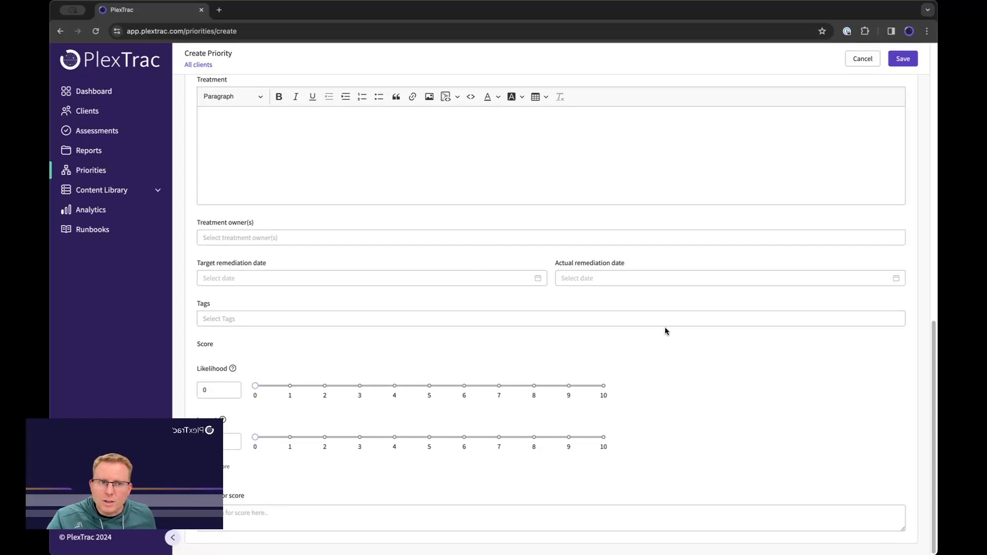
scroll(664, 331, up, 12)
click(902, 90)
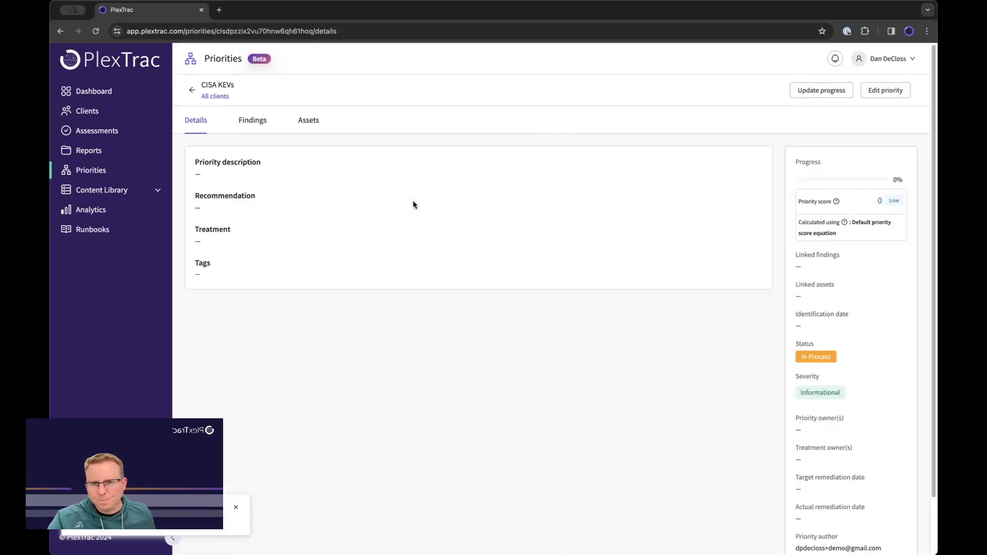
- Start linking findings to the CISA KEVs priority, filter the candidates by the tag kev, and go to page 2
click(246, 120)
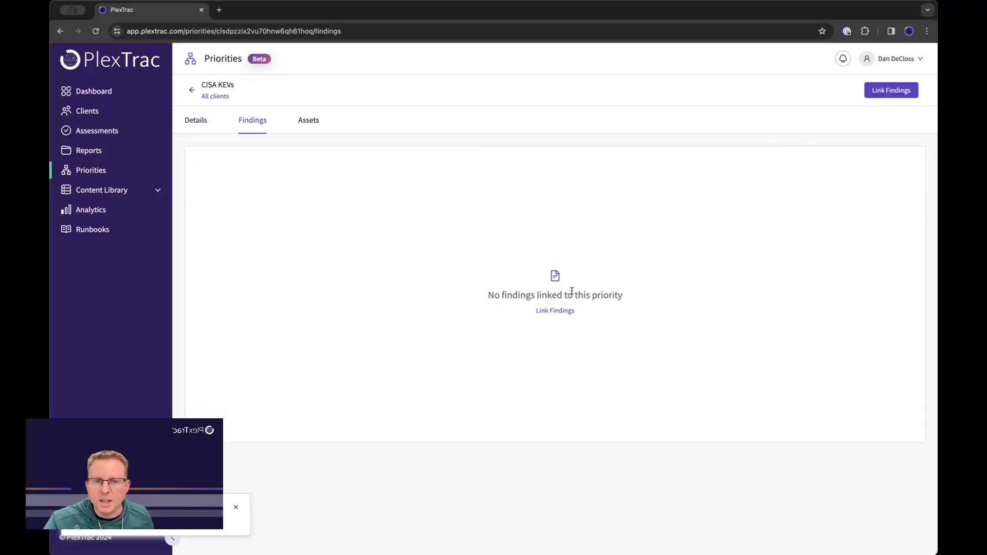
click(555, 312)
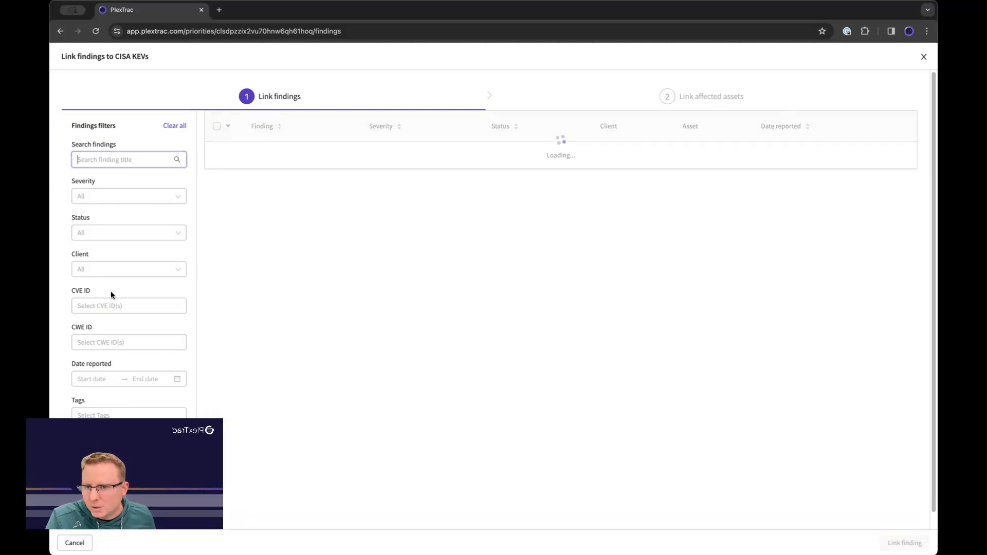
scroll(121, 291, down, 1)
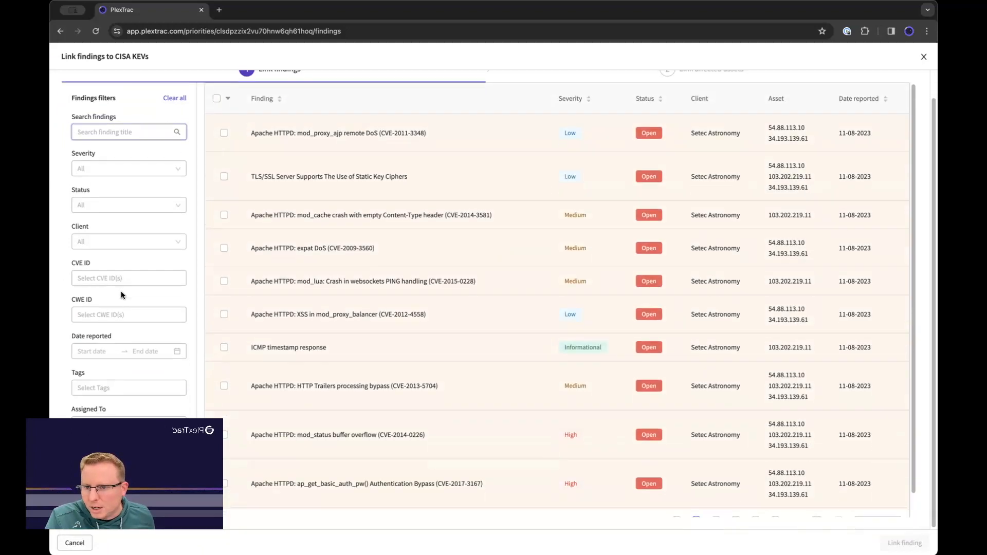
click(97, 388)
text(kev)
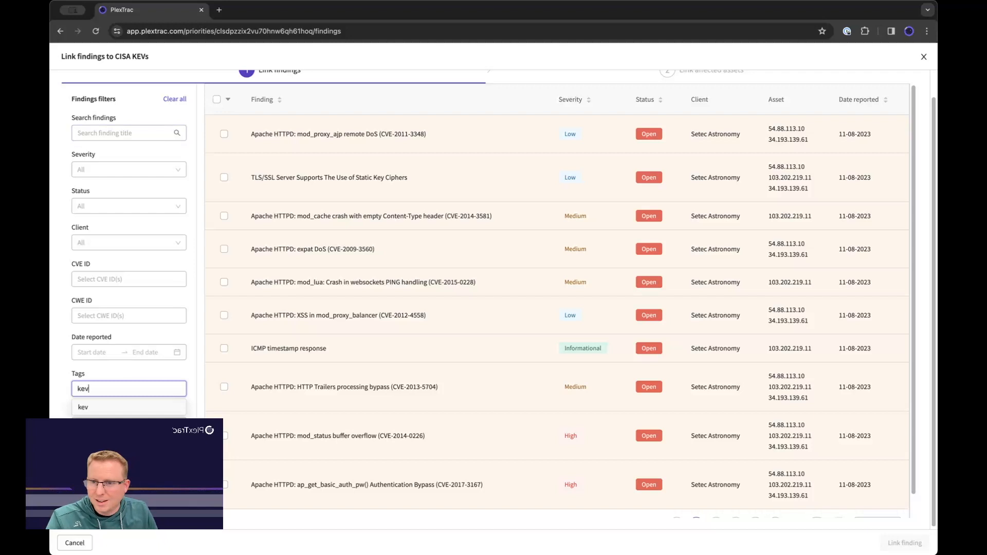
click(91, 407)
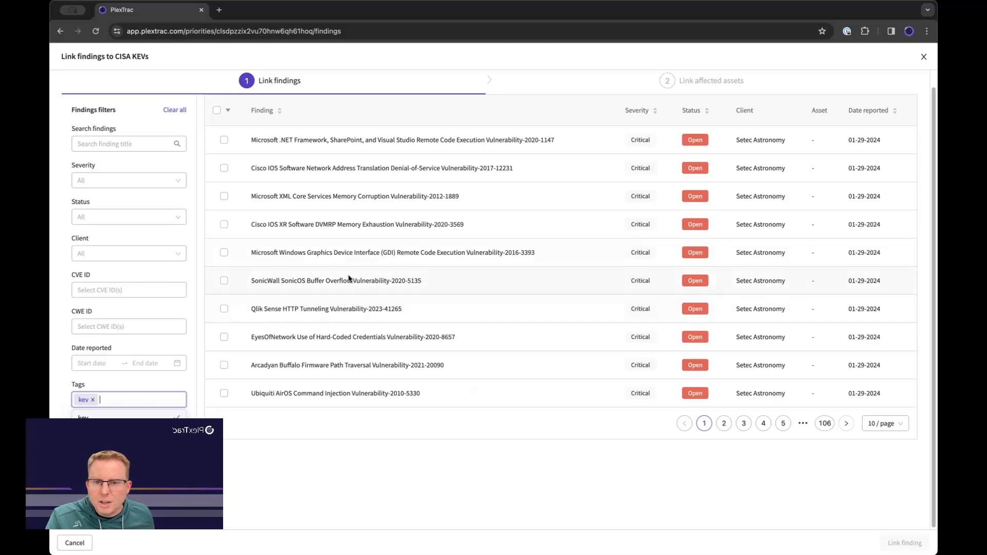
click(724, 424)
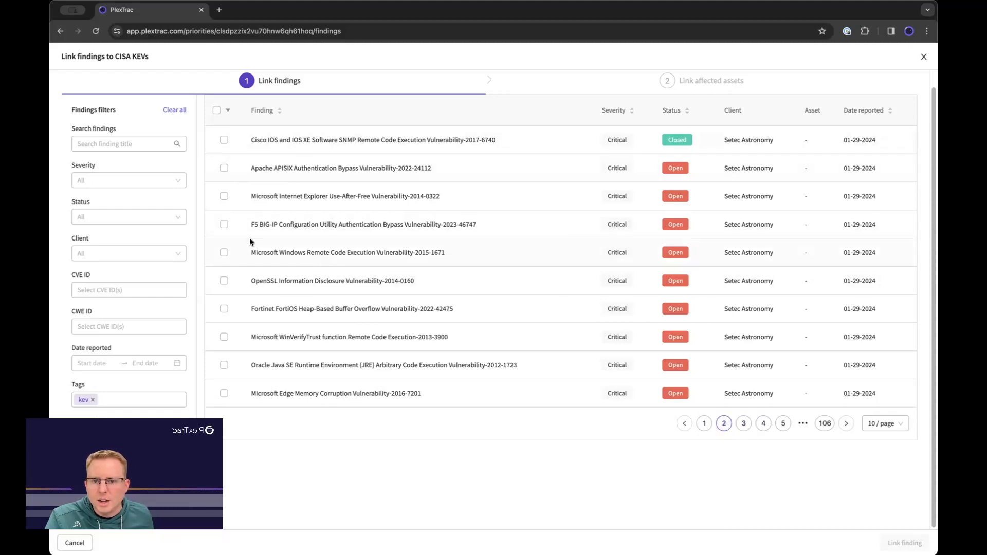
- Link the fifth through ninth findings on page 2 and all ten on page 1 to CISA KEVs, and view the priority's assets
click(223, 252)
click(224, 281)
click(224, 308)
click(224, 336)
click(224, 365)
click(724, 423)
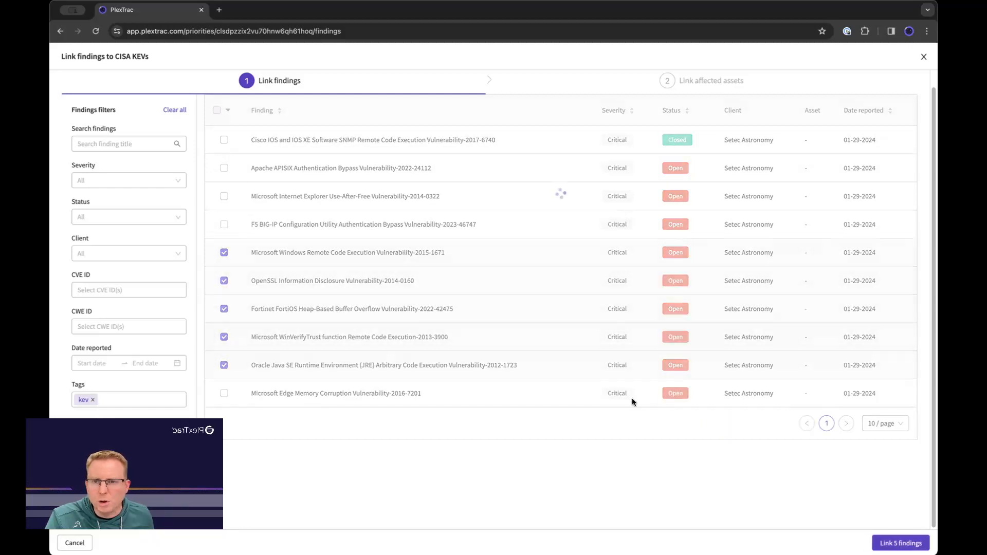
click(216, 110)
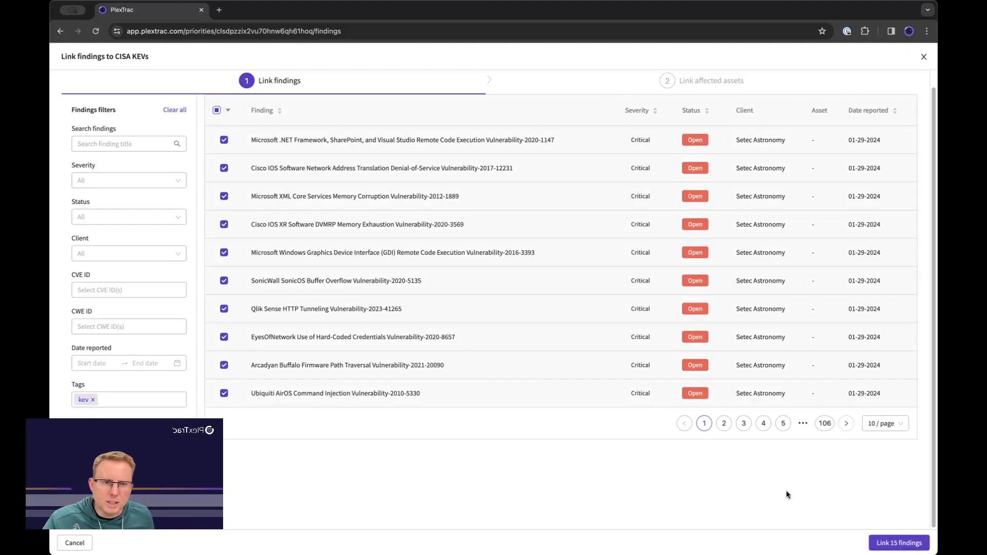
click(897, 543)
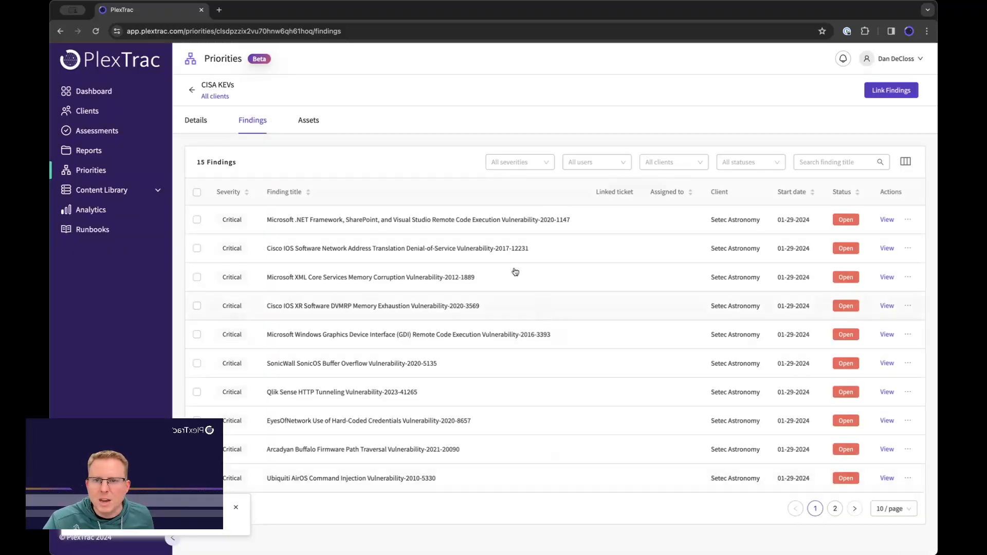
click(308, 122)
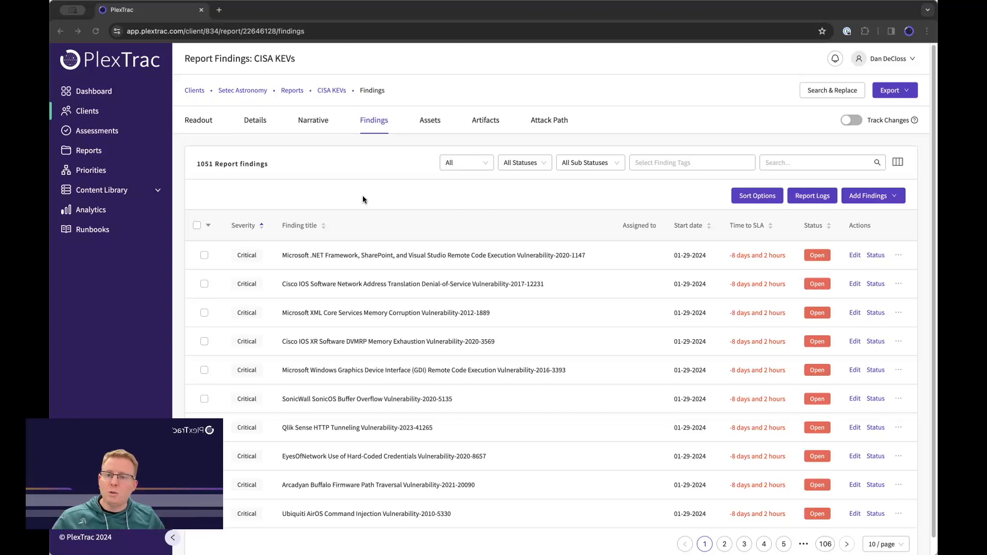
- Select all ten findings on the first page of the CISA KEVs report and start linking them to a new priority
click(195, 225)
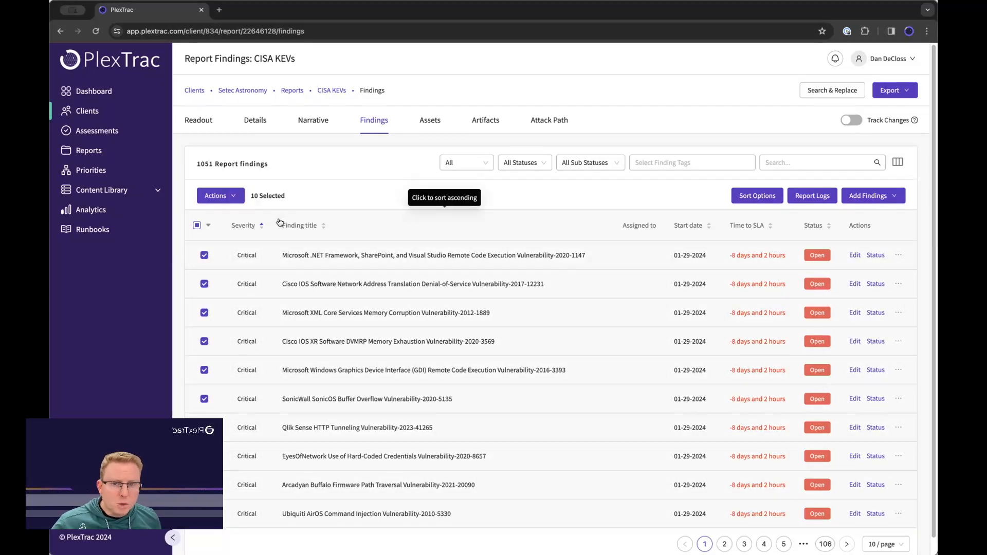
click(215, 195)
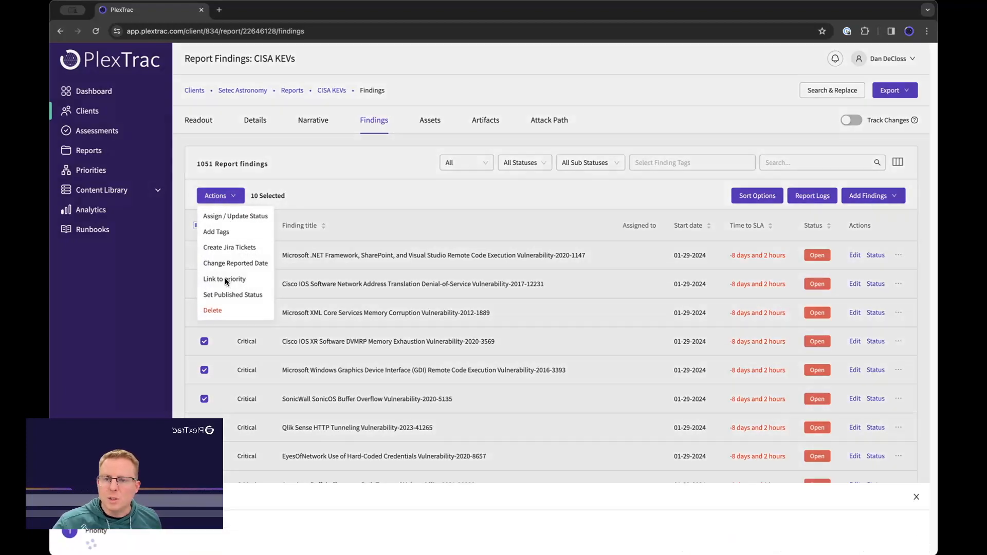
click(225, 279)
click(206, 104)
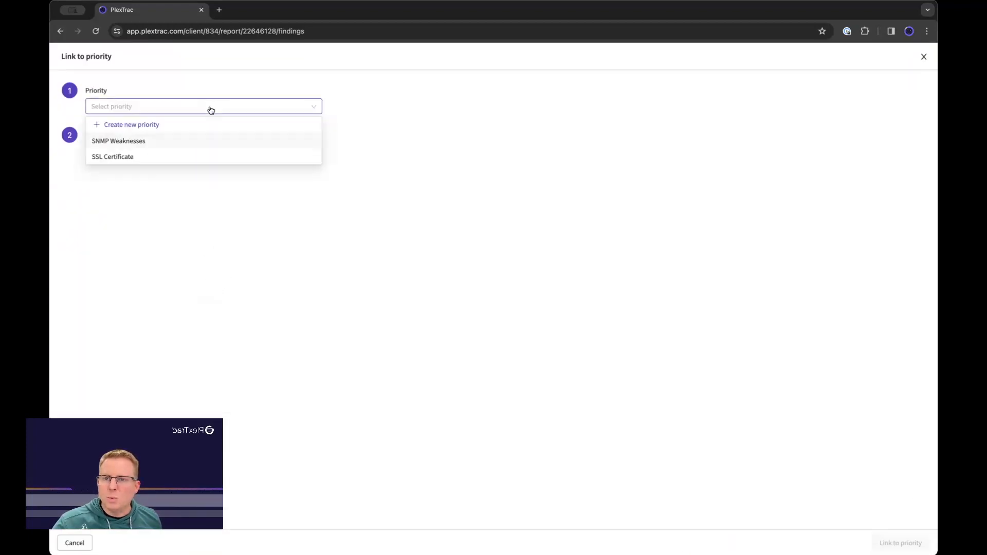
click(153, 125)
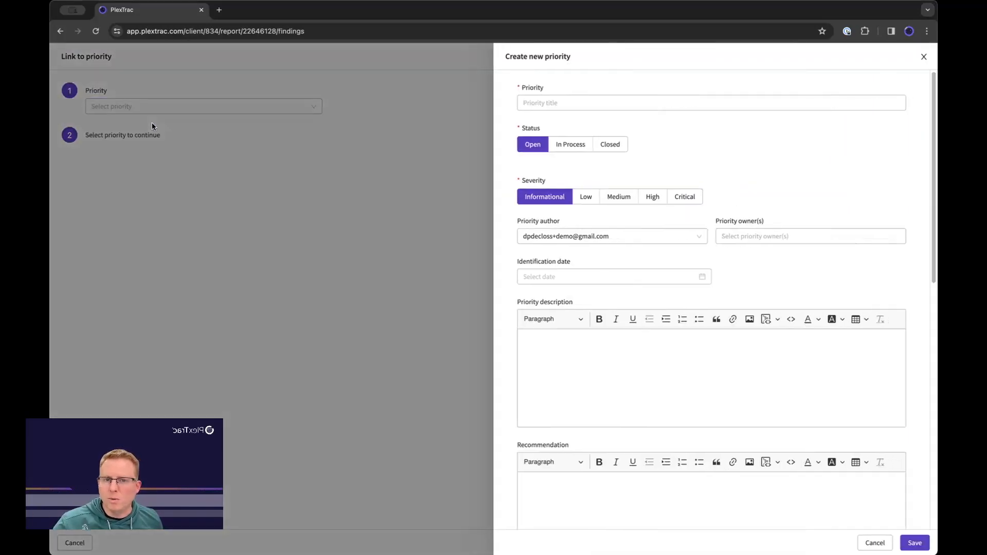
- Title the new priority CISA KEVs, with status In Process and severity Critical
click(573, 103)
text(CISA KEVs)
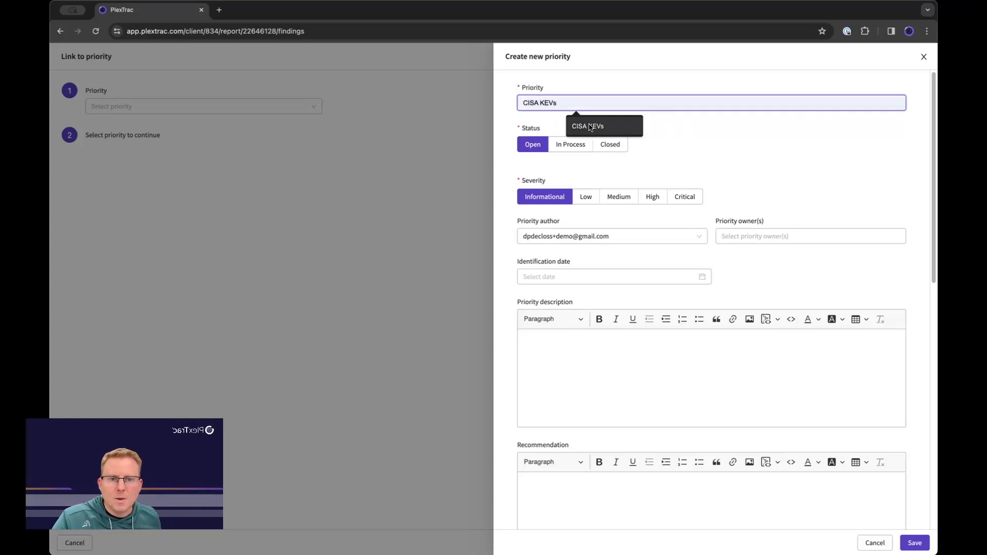
click(588, 126)
click(552, 146)
click(685, 199)
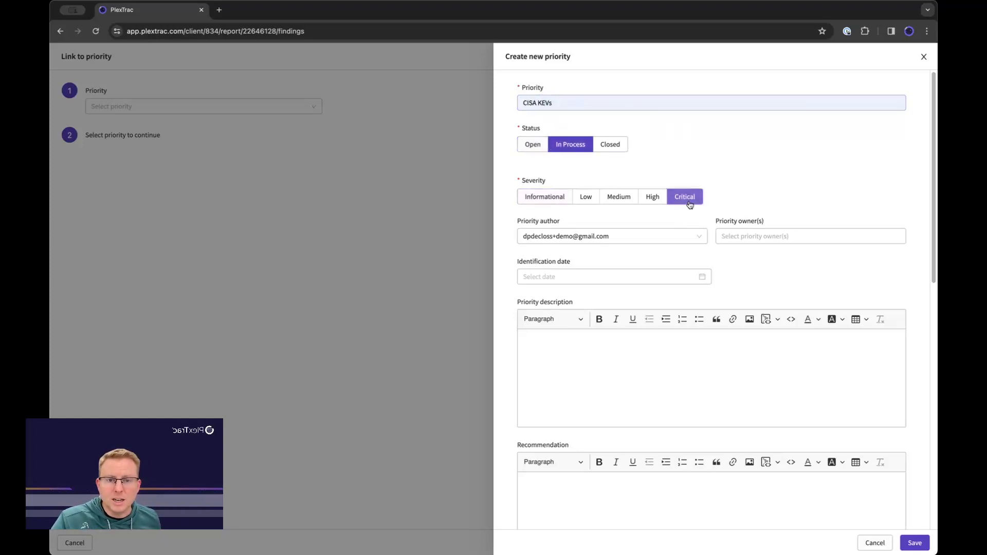
- Score the priority with likelihood 9 and impact 7, save it, and link the selected findings to it
scroll(722, 427, down, 6)
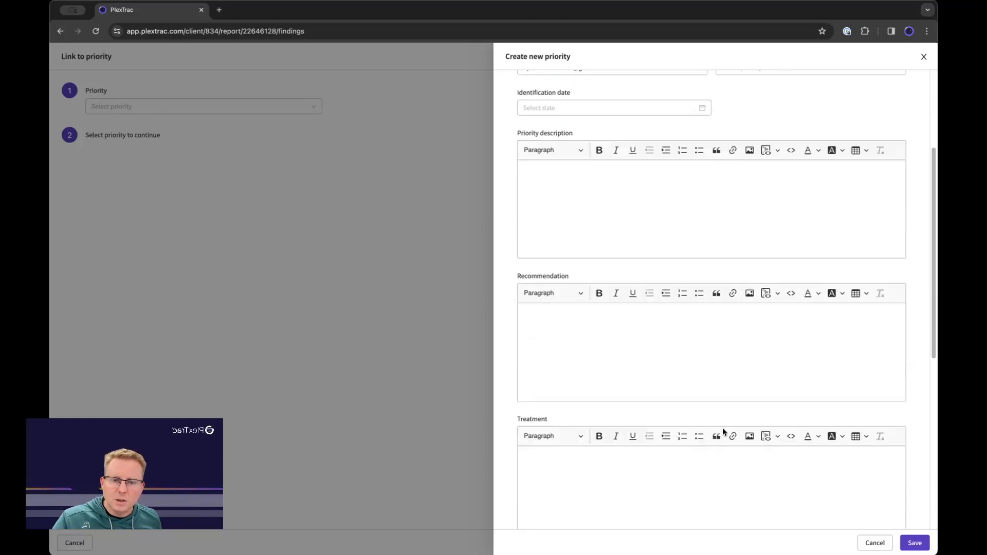
scroll(723, 427, down, 4)
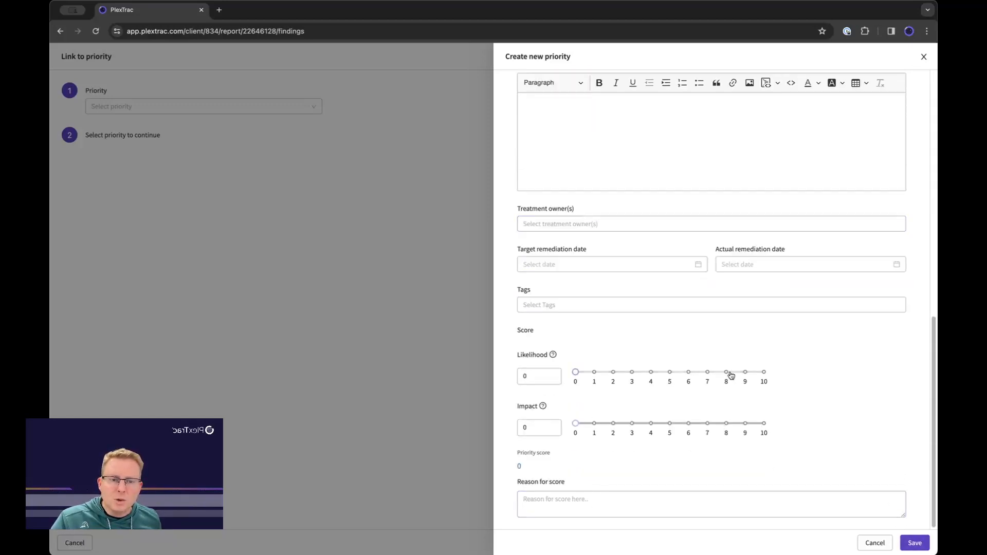
click(746, 373)
click(707, 424)
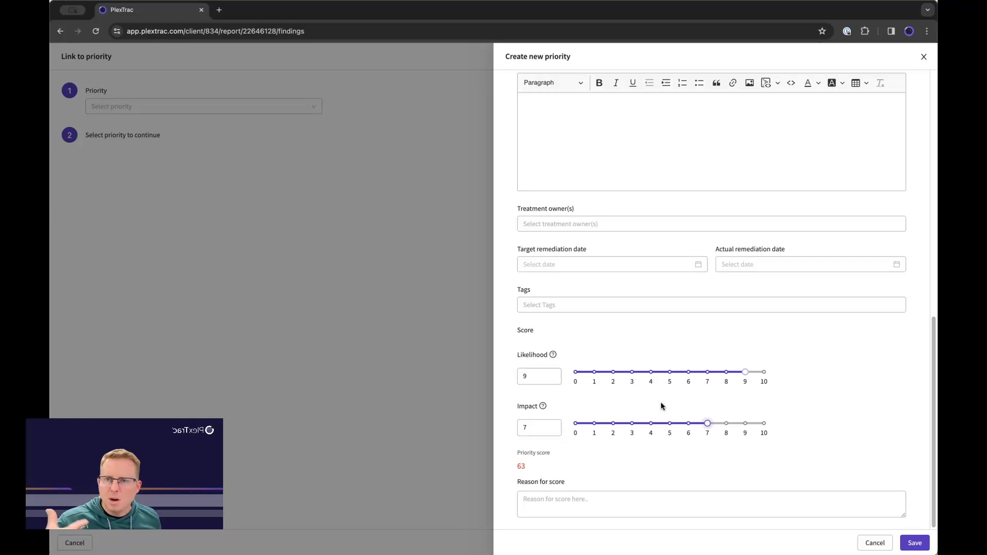
click(915, 543)
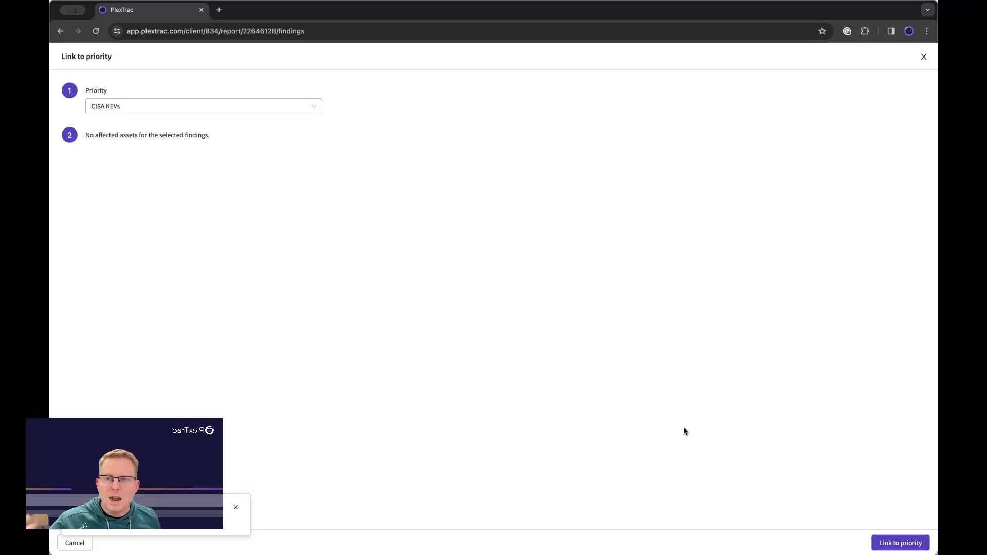
click(900, 542)
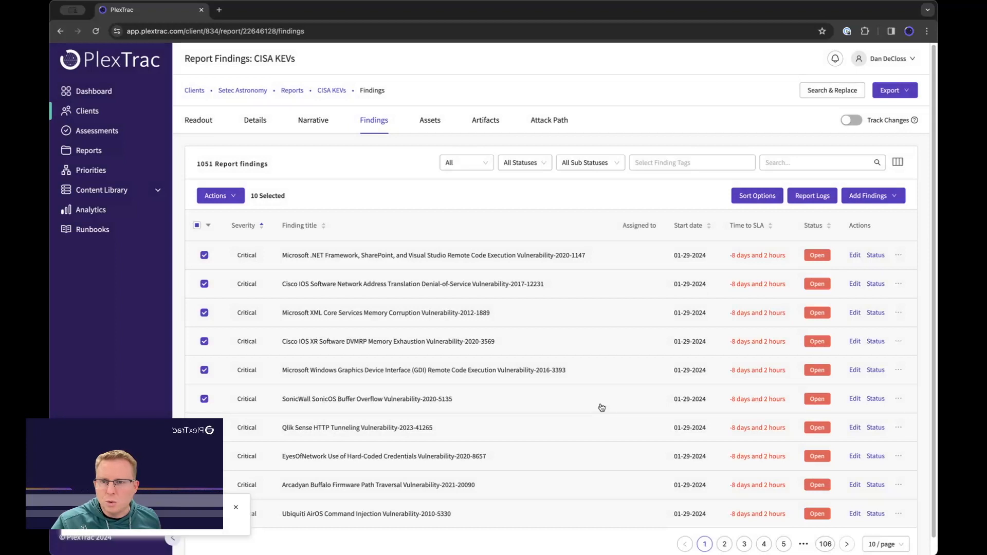
- Open the CISA KEVs priority, check how its score is calculated, and start linking assets to it
click(95, 173)
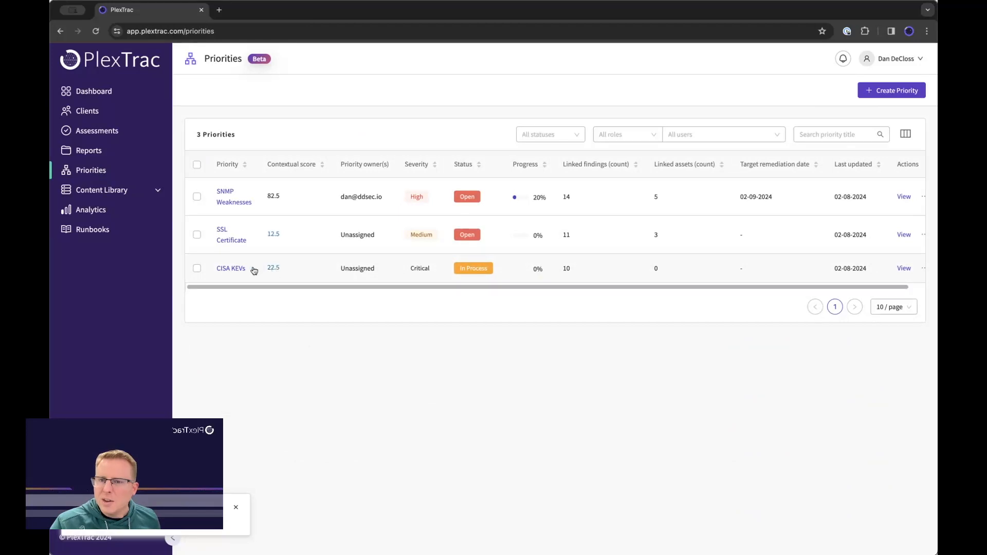
click(226, 269)
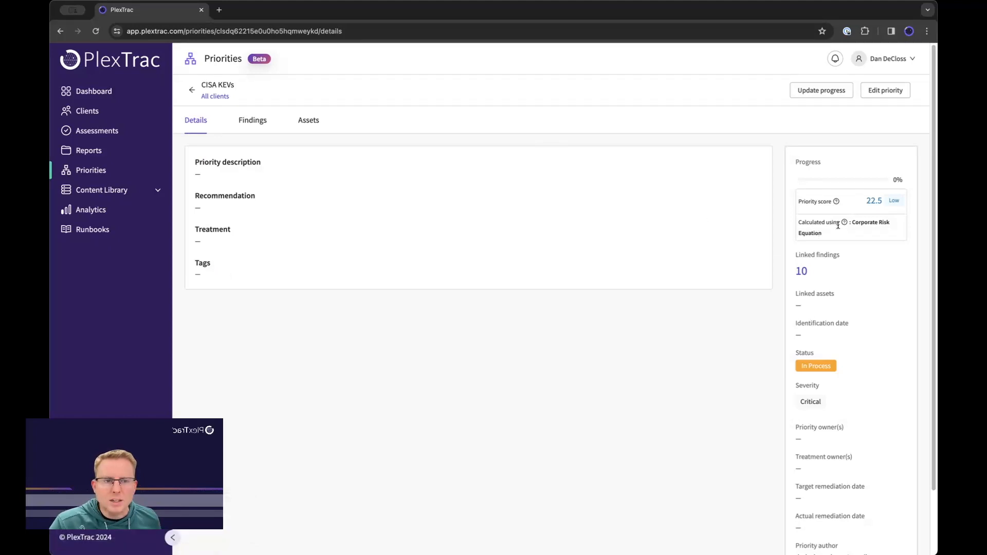
mouse_move(844, 224)
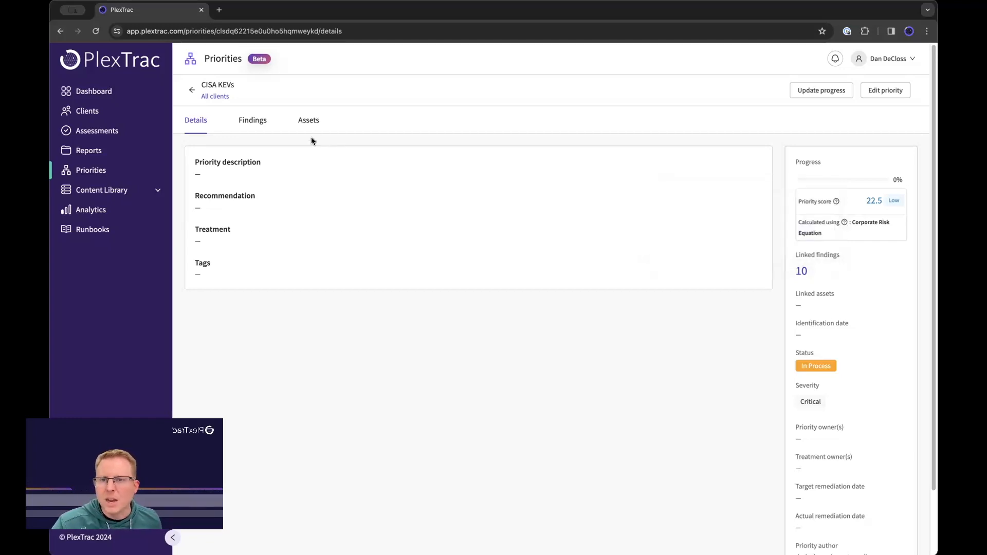
click(310, 120)
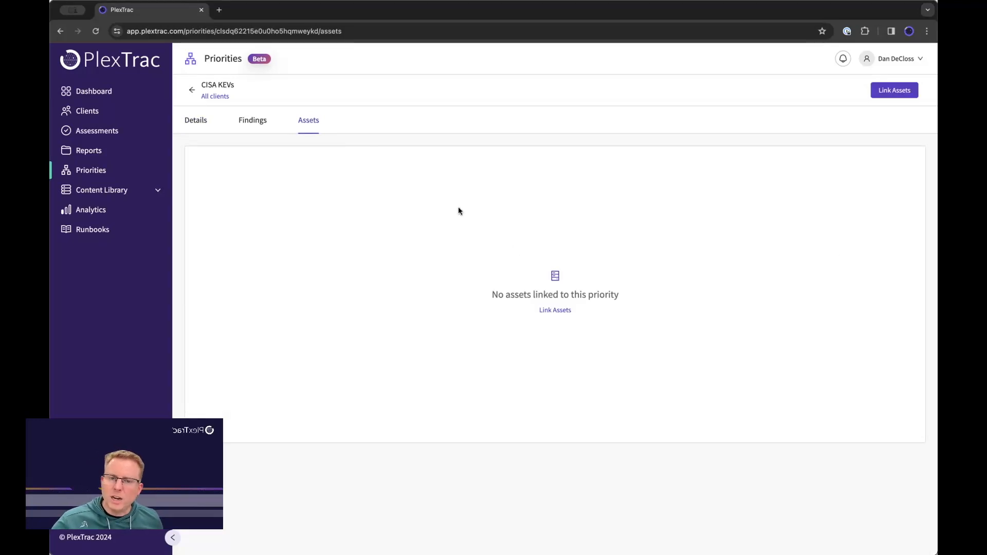
click(551, 309)
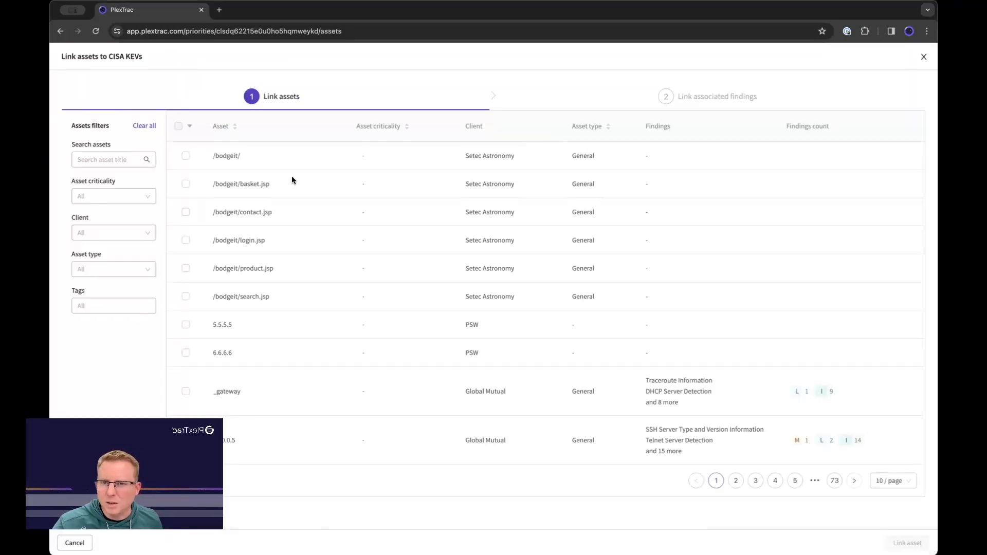
click(108, 160)
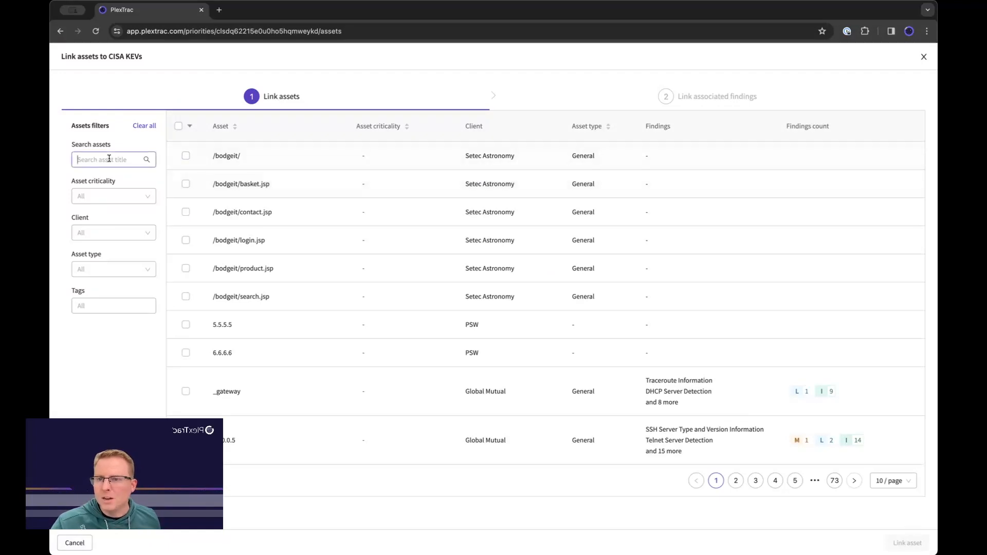
text(key)
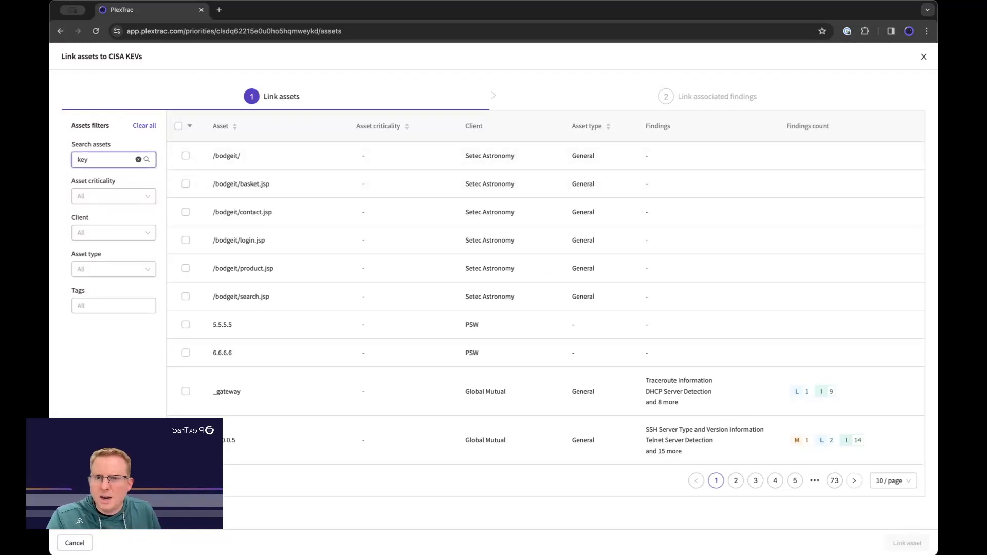
key(BackSpace)
key(BackSpace)
key(BackSpace)
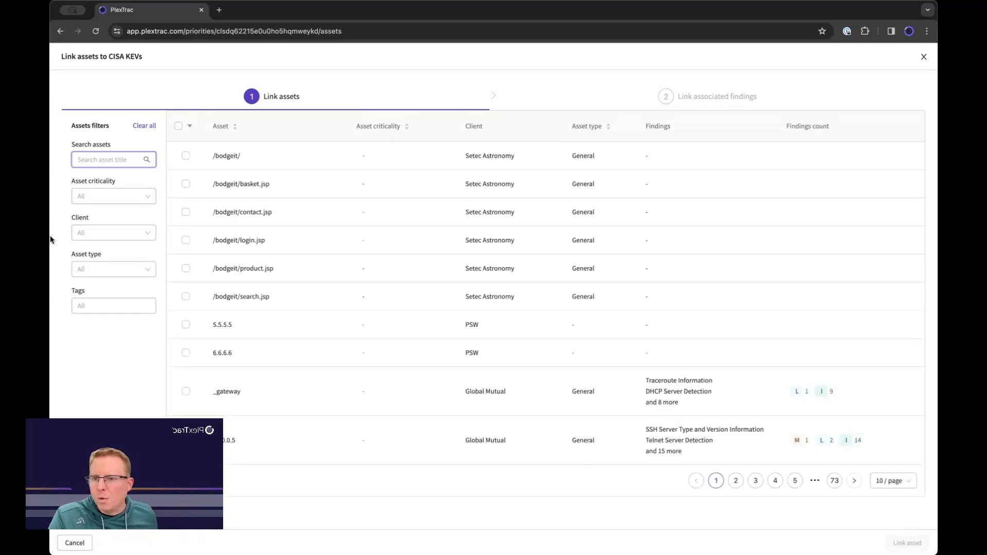
- Filter the assets by Critical criticality, link all of them from both pages to CISA KEVs, and review the priority's details
click(124, 197)
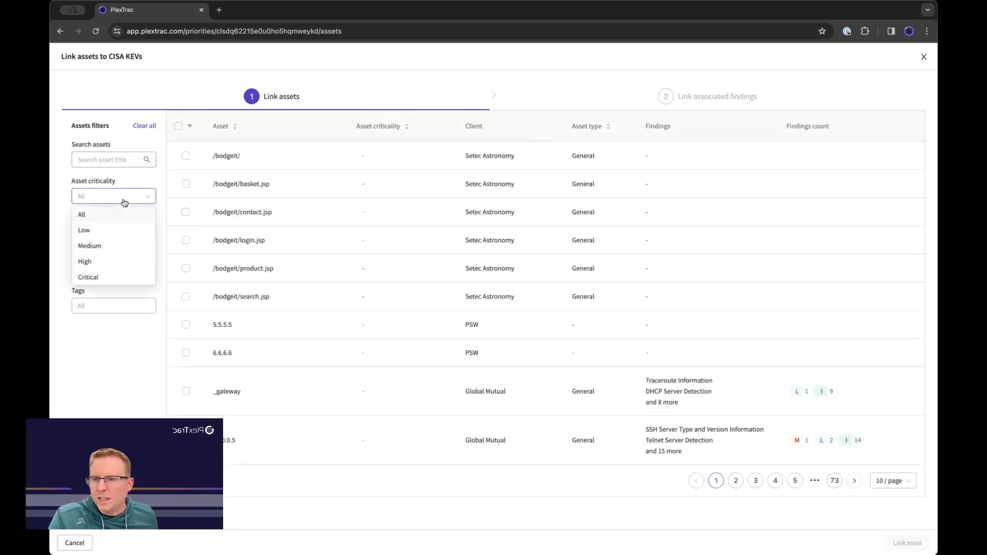
click(91, 277)
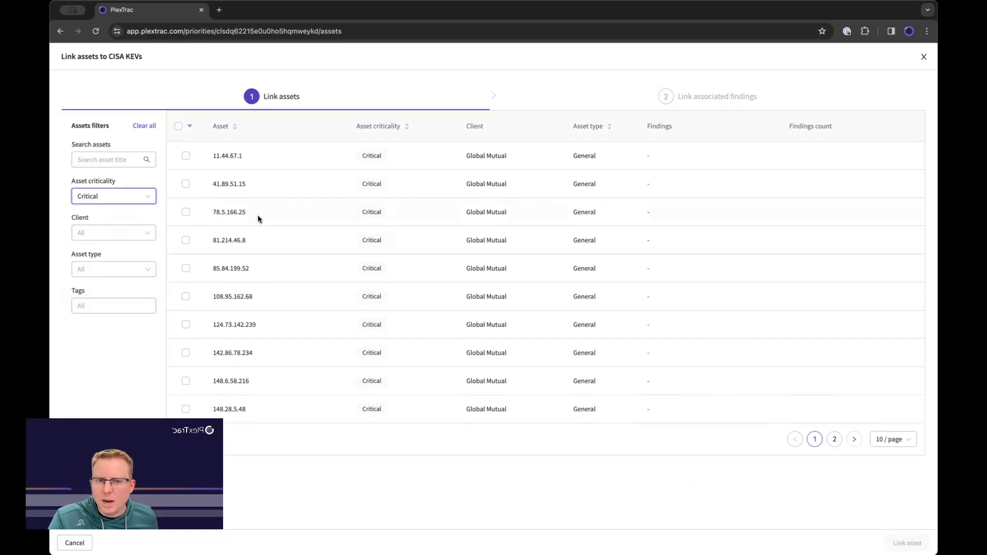
click(178, 126)
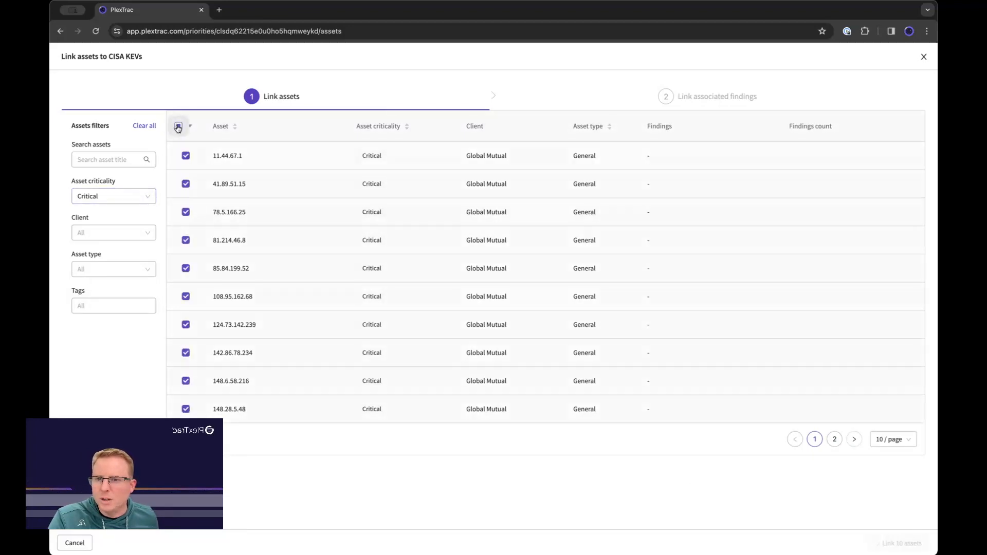
click(833, 440)
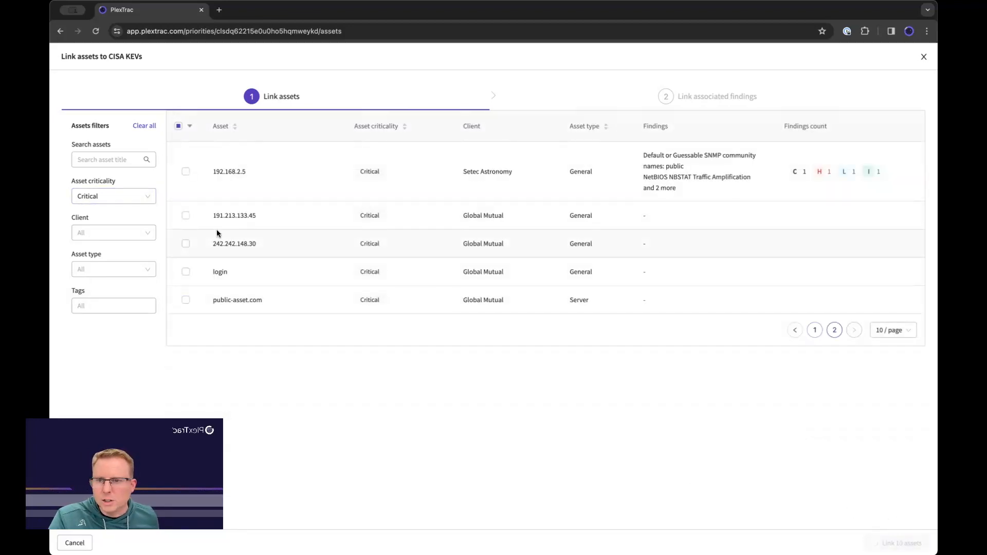
click(181, 127)
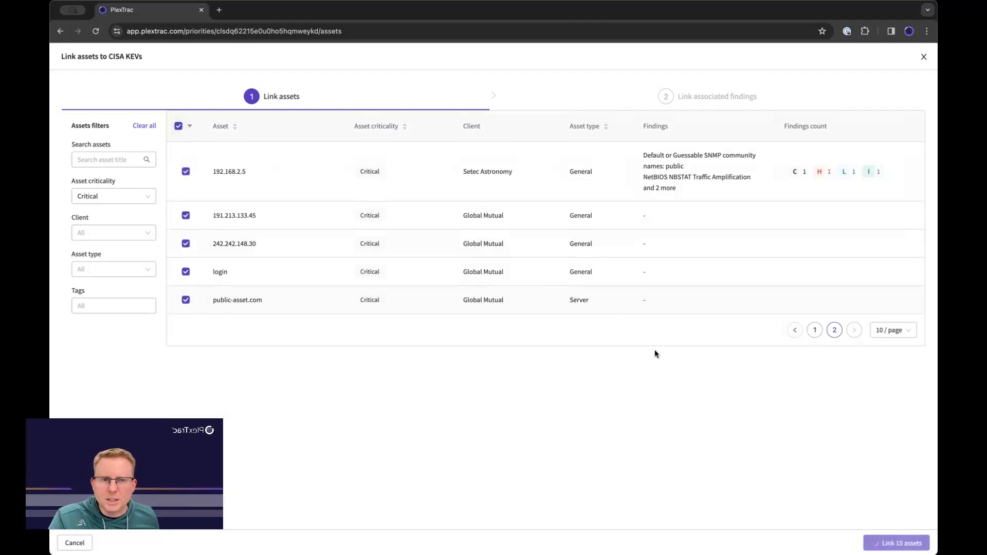
click(877, 544)
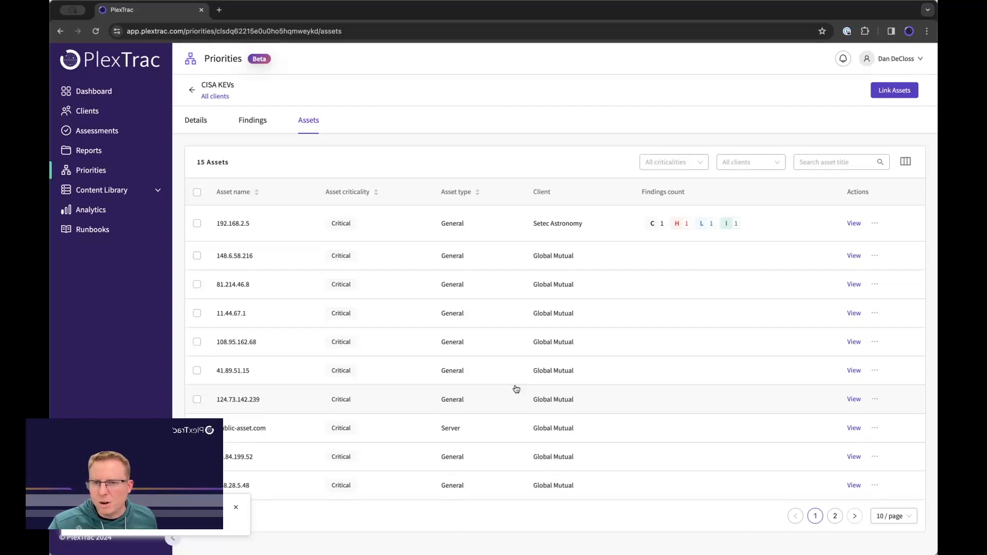
click(197, 122)
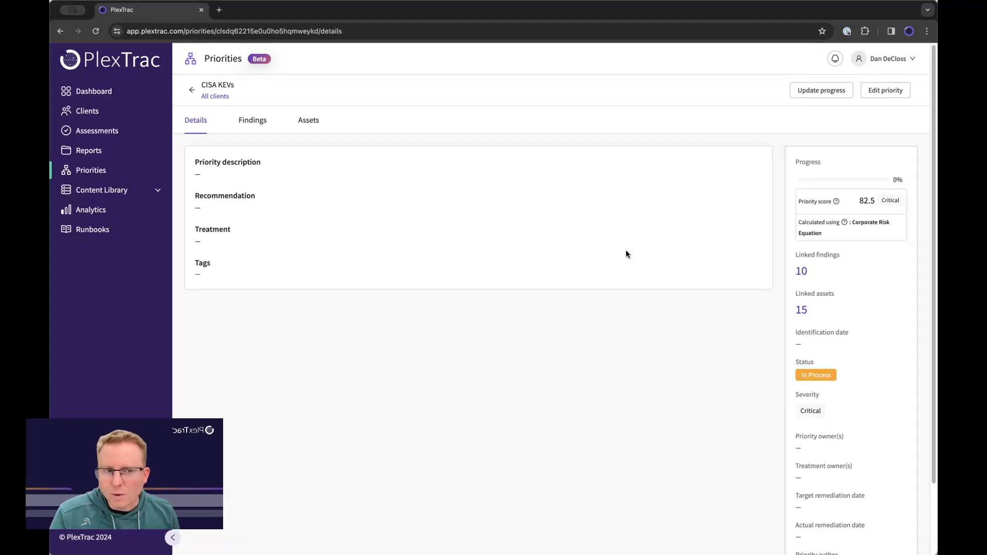
- Open the SNMP Weaknesses priority and update its progress to 100% complete
click(193, 93)
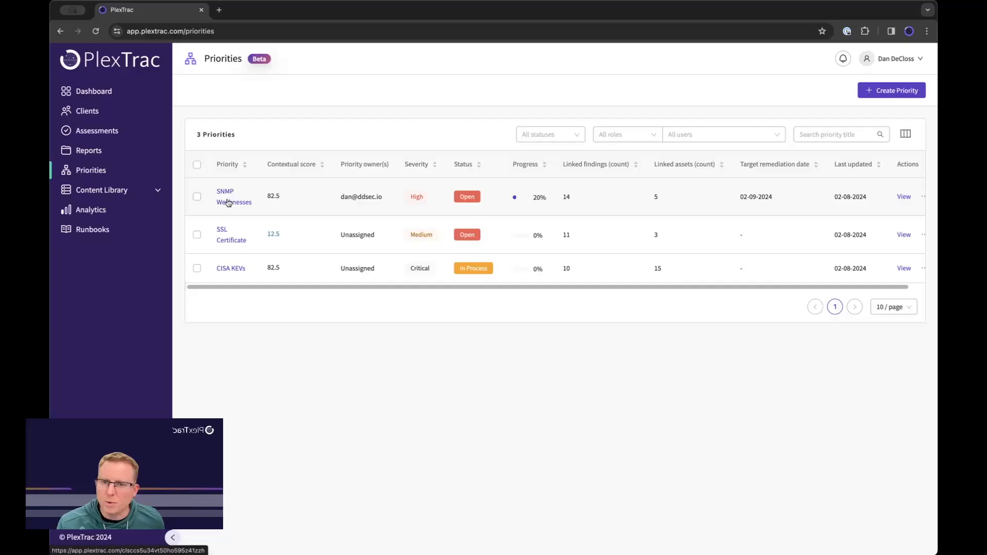
click(227, 201)
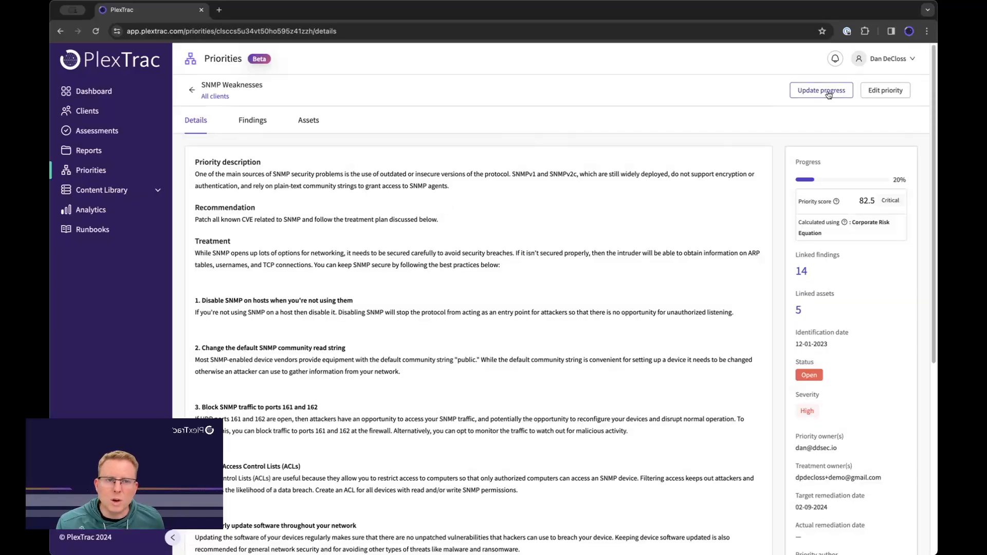
click(828, 95)
click(493, 151)
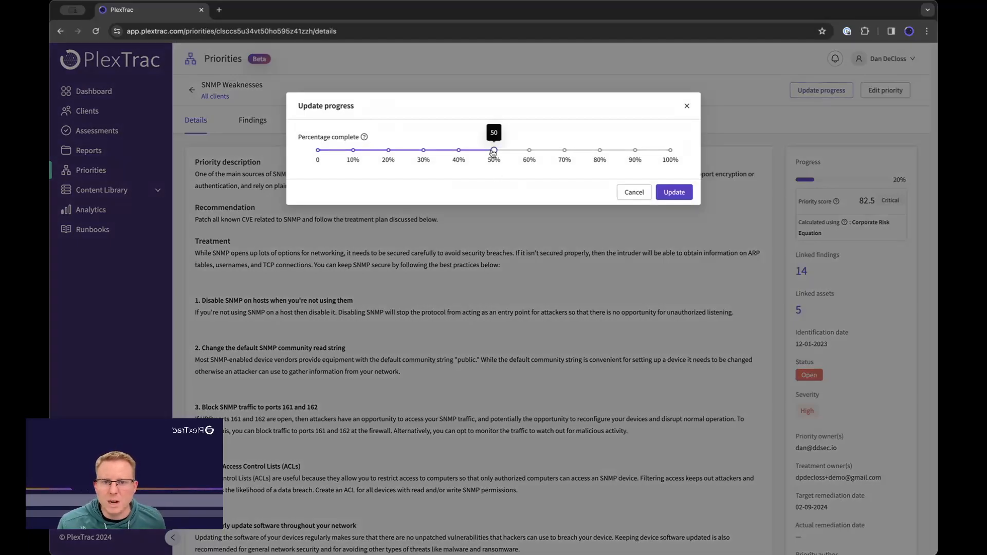
click(669, 151)
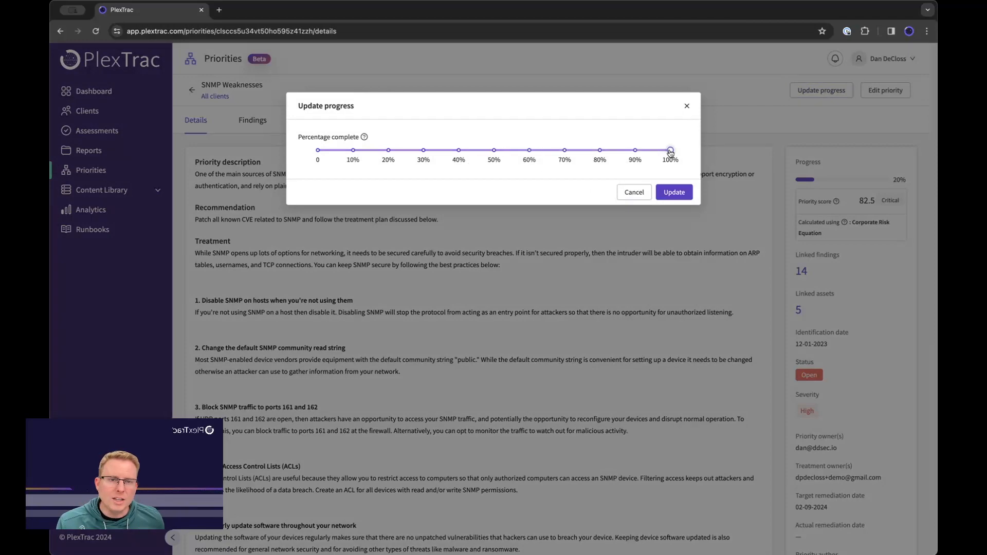
click(673, 193)
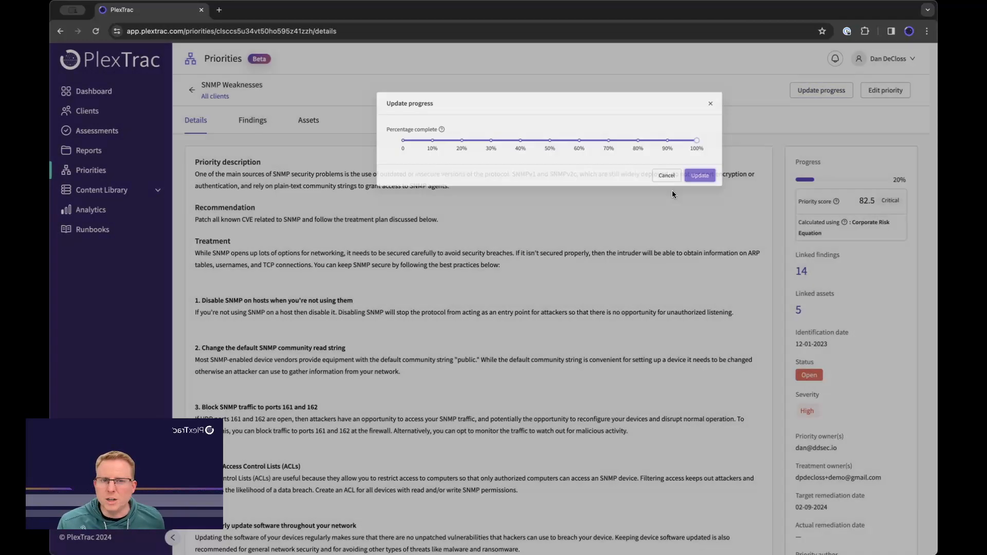
- Open the SSL Certificate priority, update its progress to 30% complete, and return to the priorities list
click(191, 90)
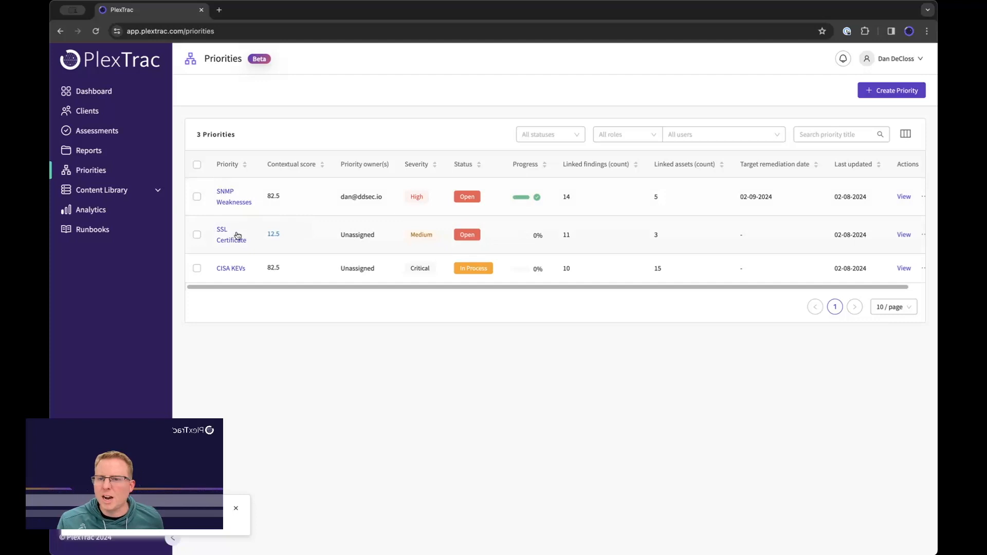
click(229, 241)
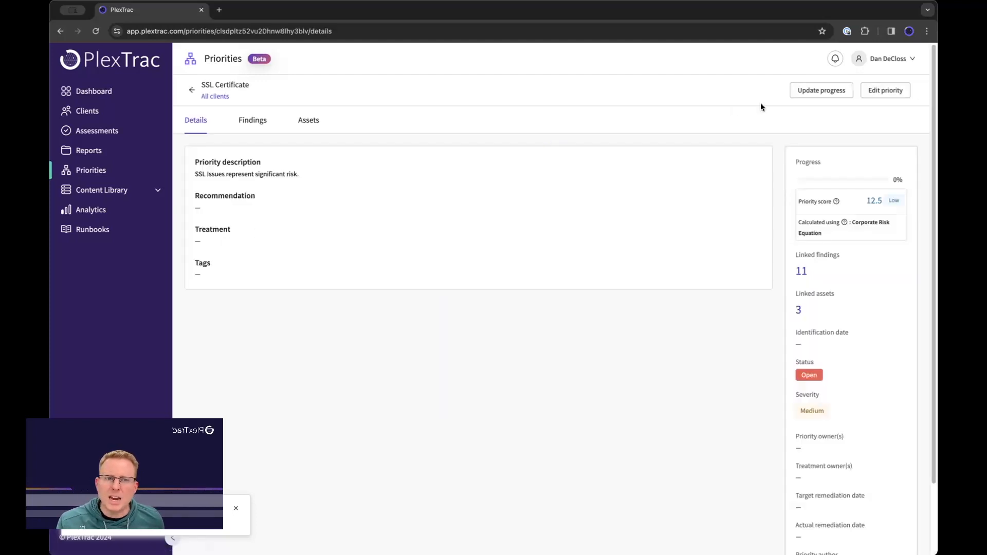
click(821, 90)
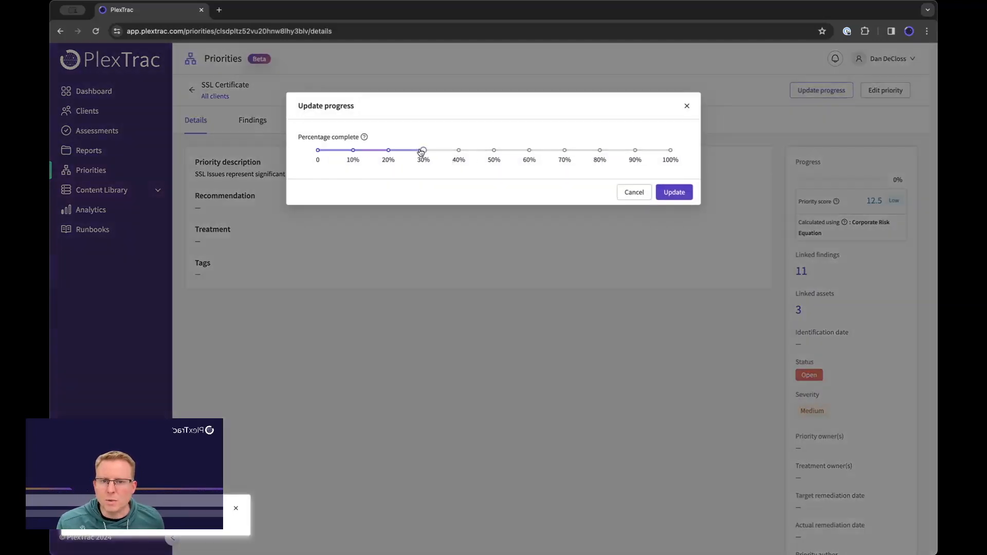
click(422, 152)
click(670, 193)
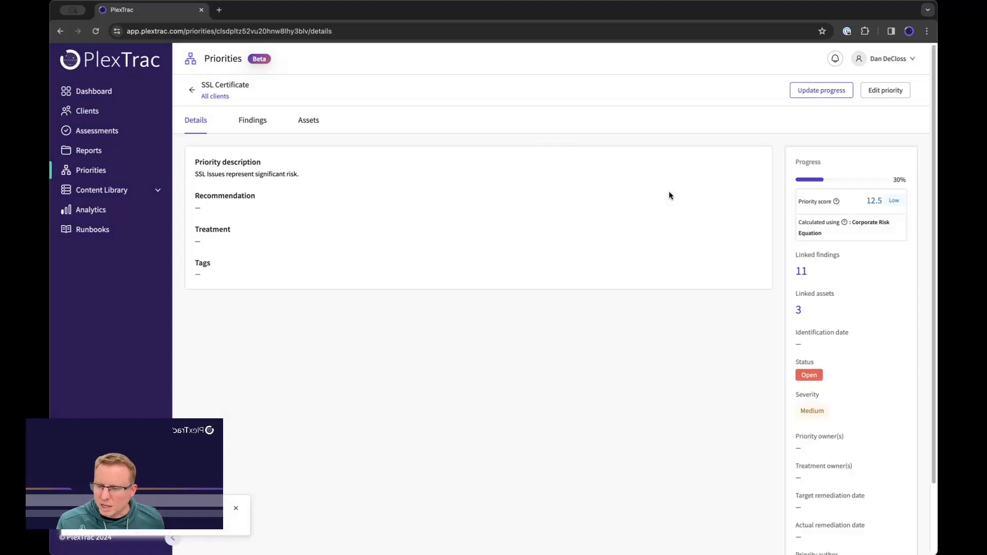
click(191, 90)
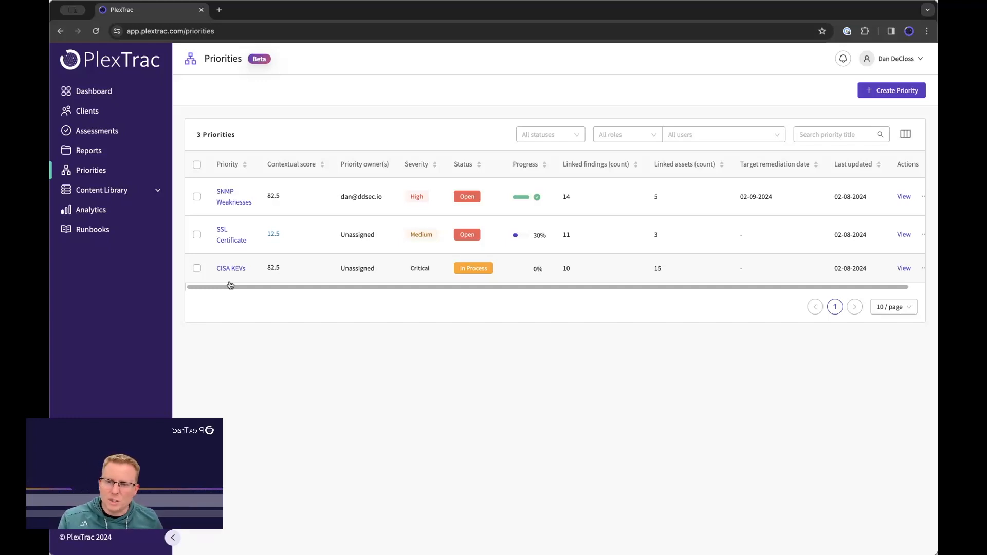
- Review the findings linked to the SSL Certificate priority and go back to the list of all priorities
click(226, 244)
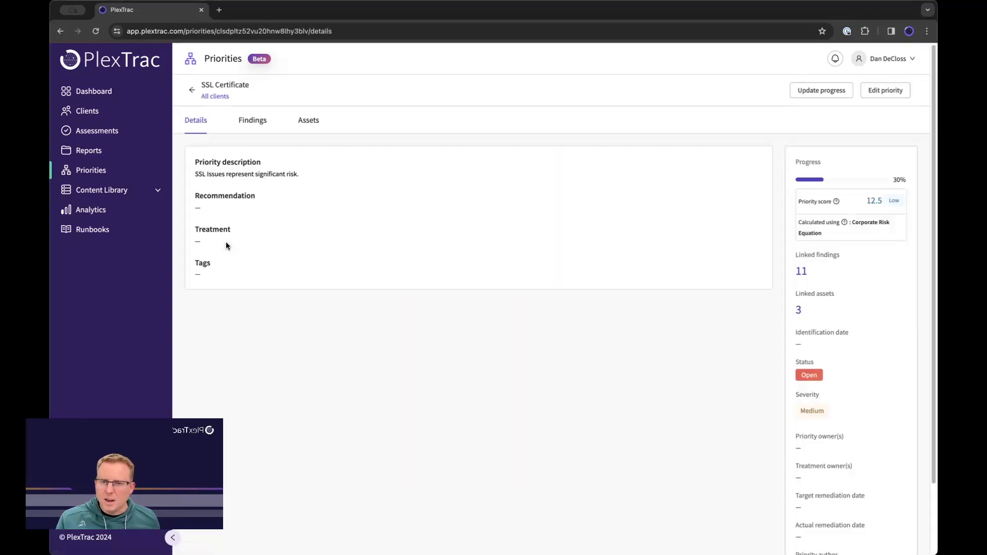
click(253, 122)
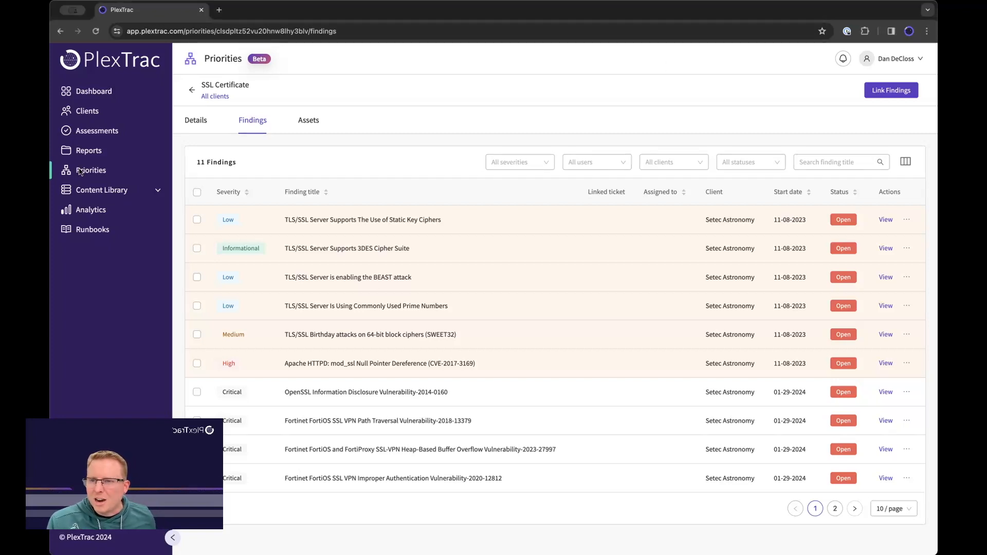
click(97, 173)
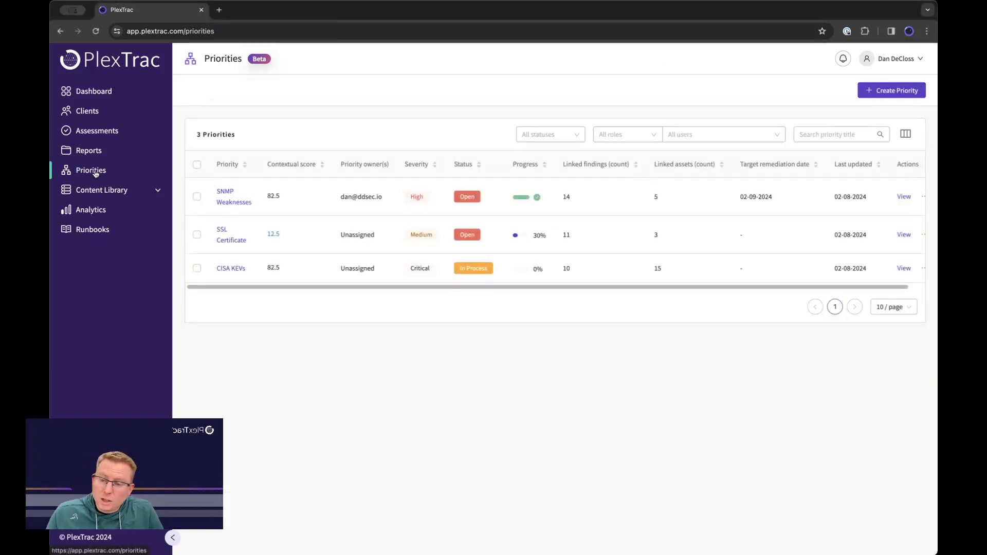